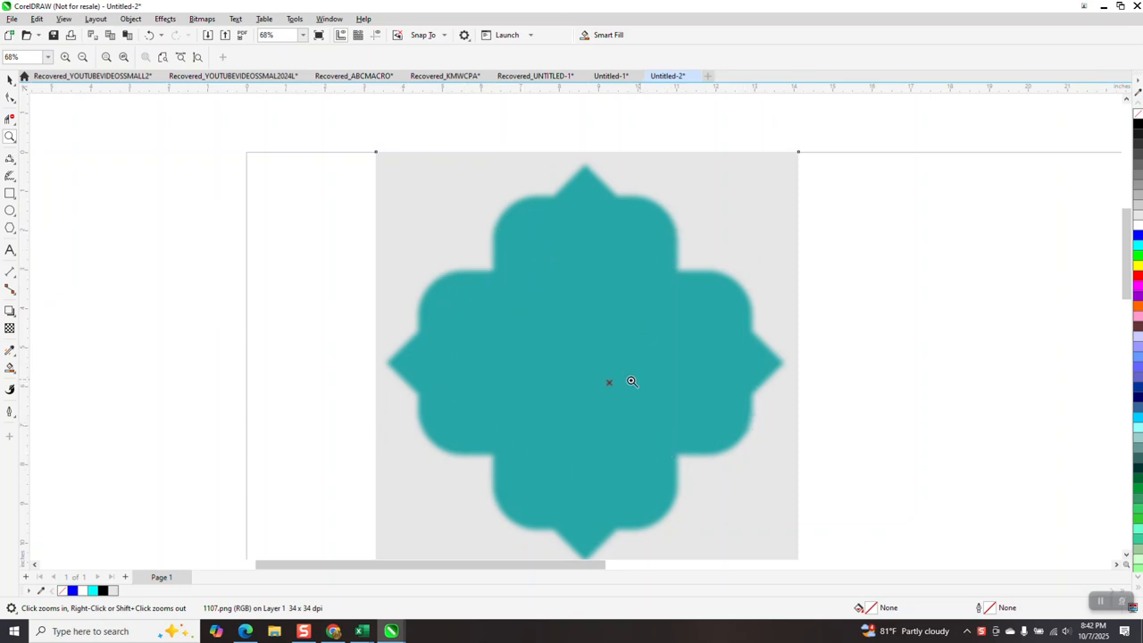
# Draw a rectangle about 4.6 × 7.8 in over the teal shape's vertical body and round all its corners to 1 in.
pyautogui.scroll(-2, 435, 280)
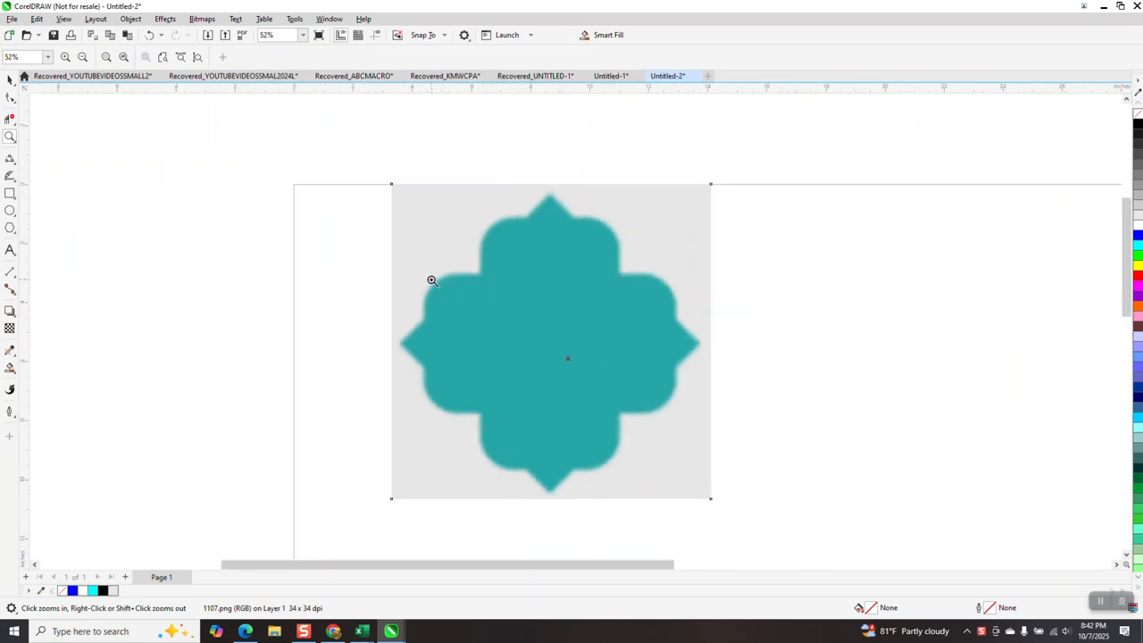
pyautogui.click(10, 194)
pyautogui.moveTo(483, 225); pyautogui.dragTo(617, 457)
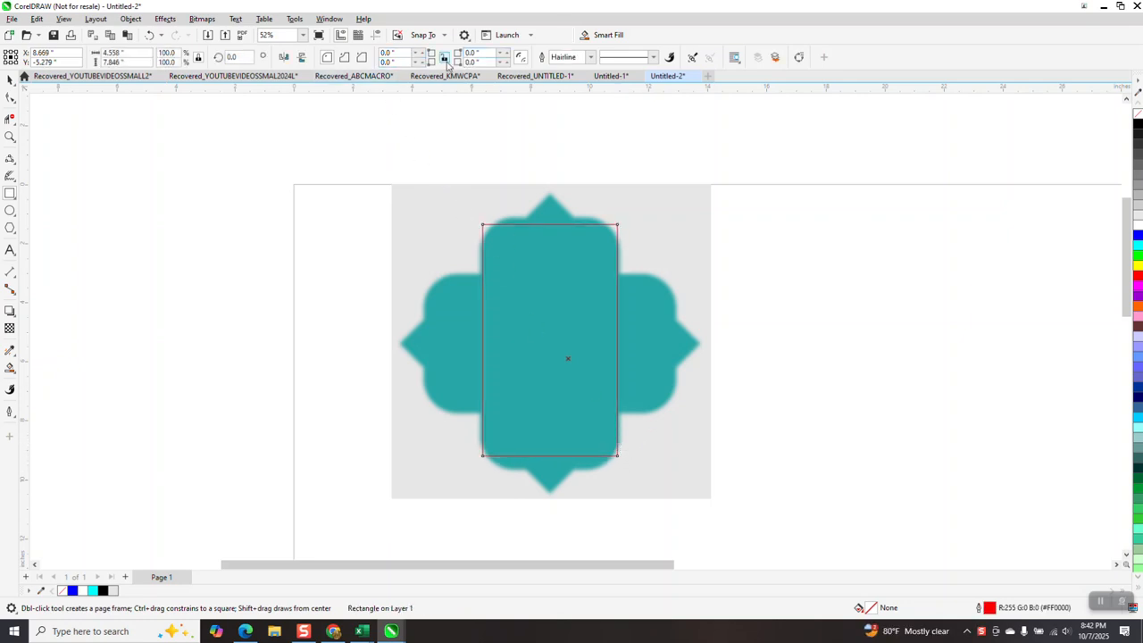
pyautogui.click(390, 53)
pyautogui.write('1')
pyautogui.press('Return')
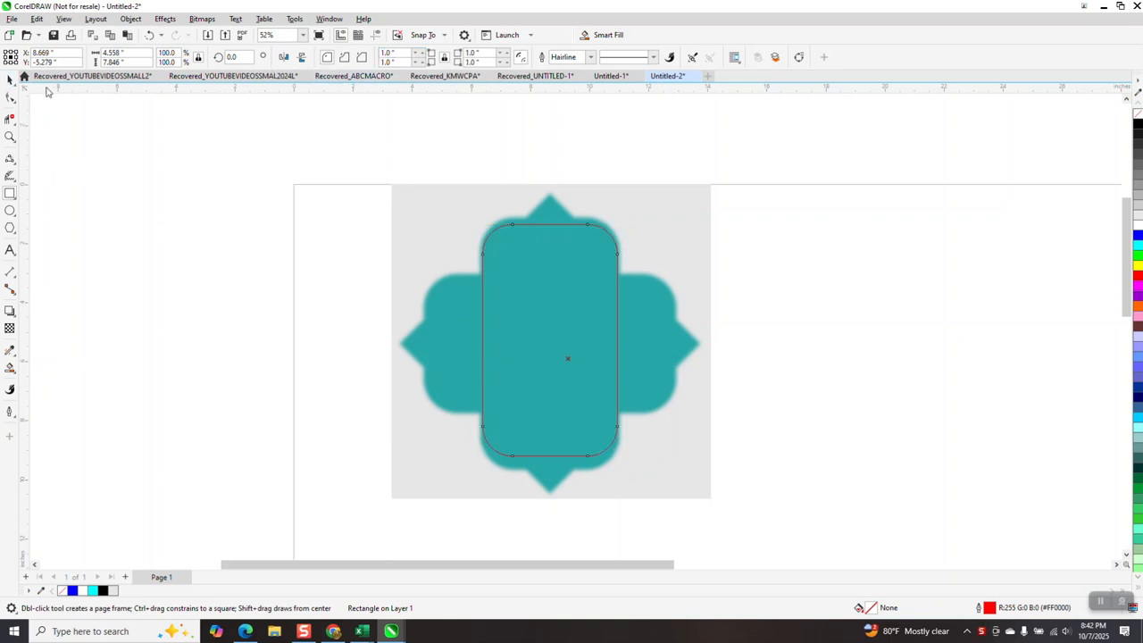
# Stretch the rounded rectangle vertically to about 8.5 in high so it matches the teal body's upper and lower edges.
pyautogui.click(9, 79)
pyautogui.moveTo(550, 460); pyautogui.dragTo(550, 470)
pyautogui.moveTo(550, 220); pyautogui.dragTo(550, 213)
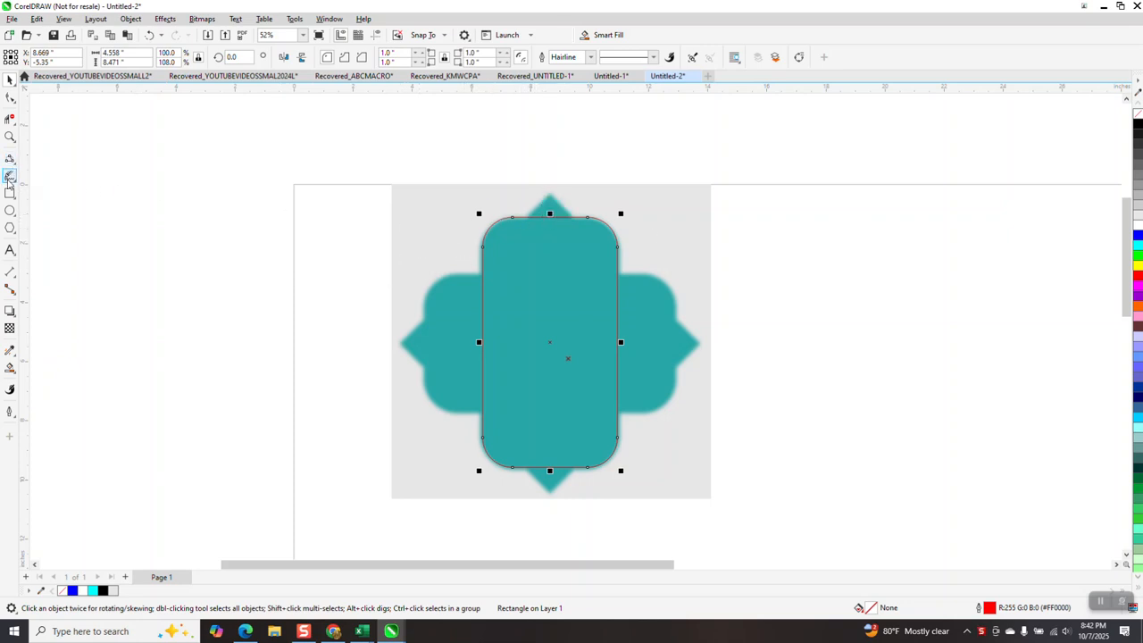
# Draw a square about 1.1 in wide beside the teal shape's top point and rotate it 45 degrees.
pyautogui.click(10, 136)
pyautogui.moveTo(468, 179); pyautogui.dragTo(602, 258)
pyautogui.rightClick(514, 281)
pyautogui.scroll(-1, 90, 252)
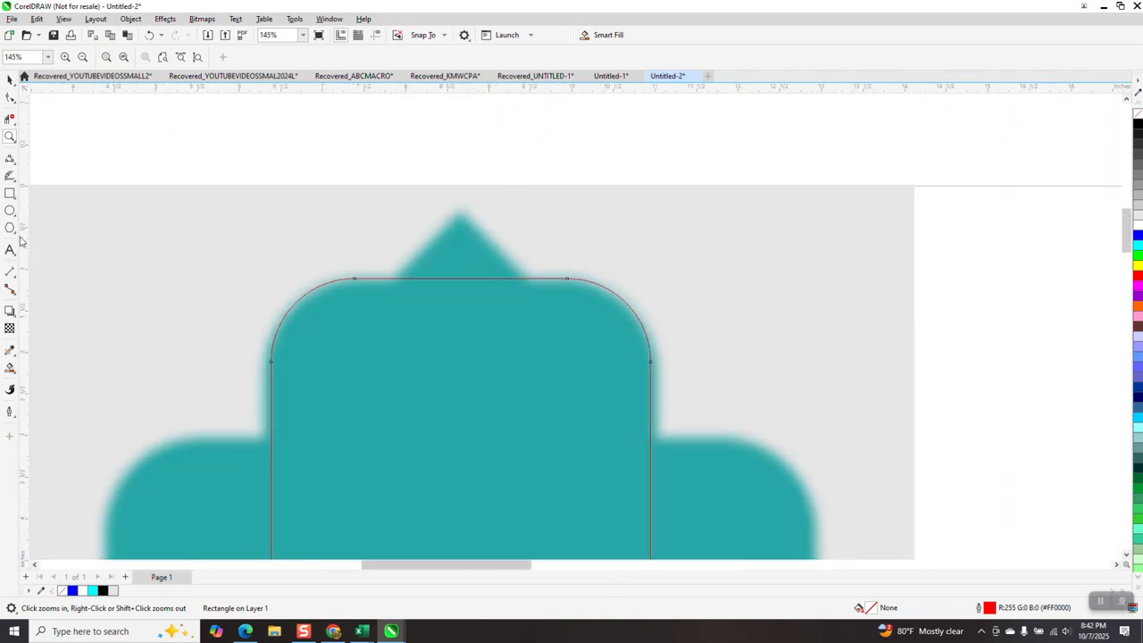
pyautogui.click(10, 193)
pyautogui.moveTo(375, 186); pyautogui.dragTo(283, 276)
pyautogui.click(234, 57)
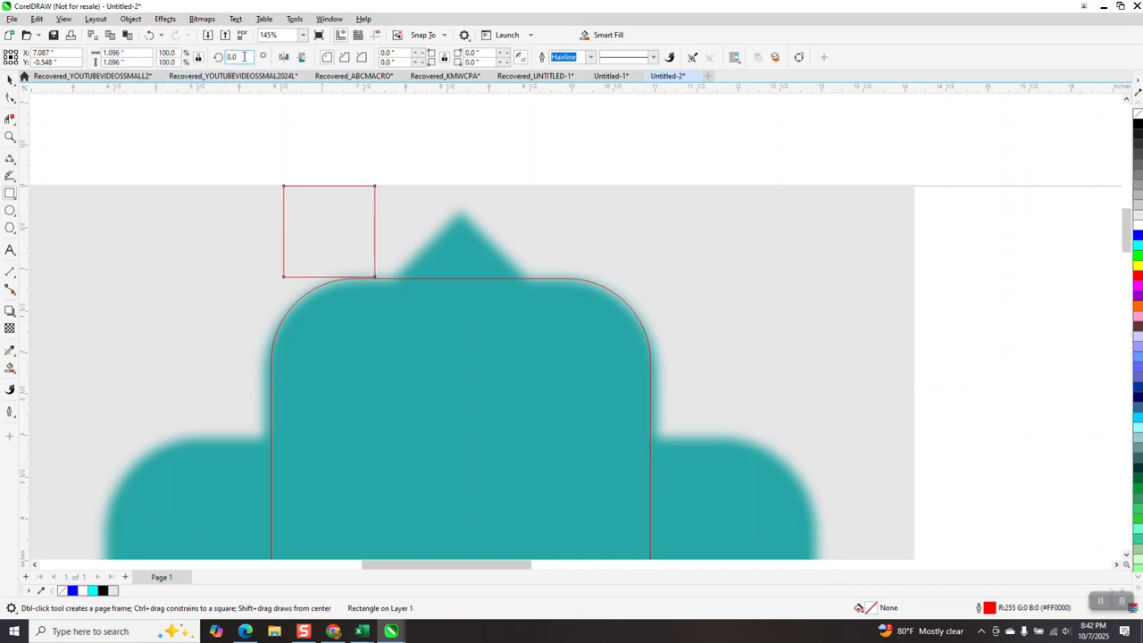
pyautogui.write('45')
pyautogui.press('Return')
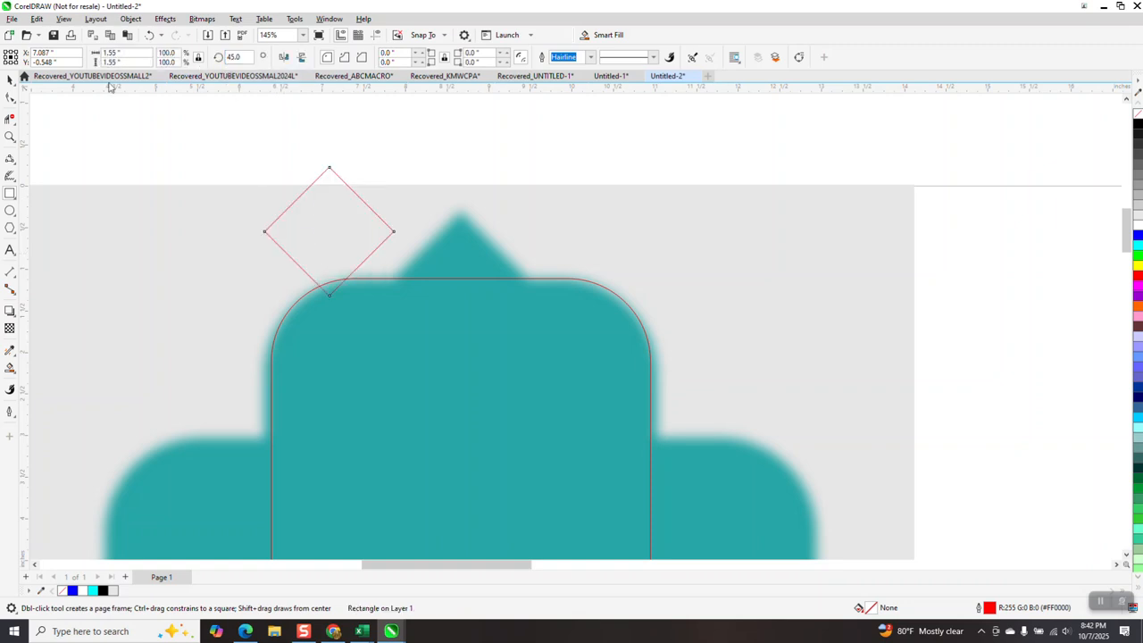
# Move the diamond onto the middle of the rounded rectangle's top edge and place a copy on its bottom edge.
pyautogui.click(10, 78)
pyautogui.moveTo(331, 228); pyautogui.dragTo(463, 280)
pyautogui.scroll(-5, 408, 209)
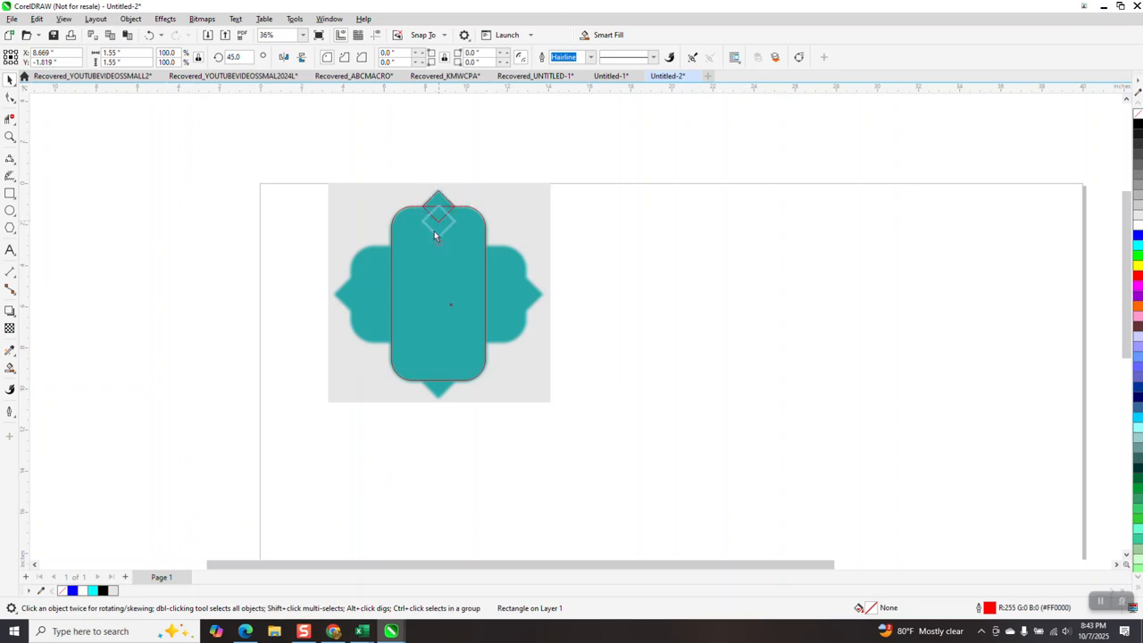
pyautogui.moveTo(438, 378); pyautogui.dragTo(437, 378)
# Move the reference bitmap clear of the outlines and weld the rounded rectangle and both diamonds into one curve.
pyautogui.click(510, 304)
pyautogui.moveTo(510, 303); pyautogui.dragTo(856, 333)
pyautogui.moveTo(371, 171); pyautogui.dragTo(609, 445)
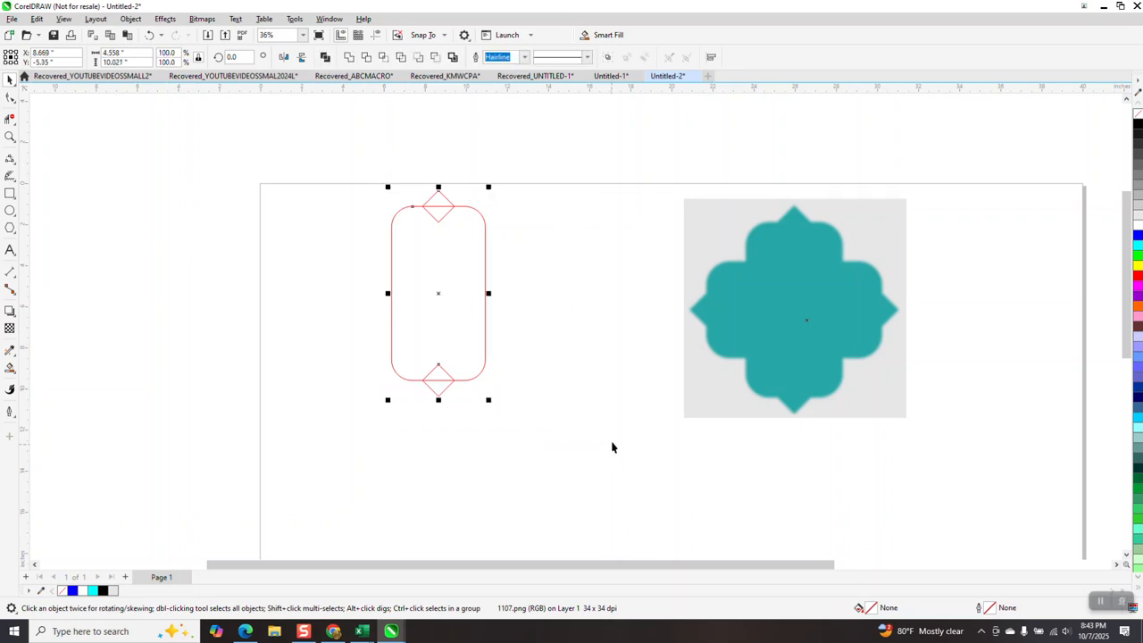
pyautogui.click(349, 58)
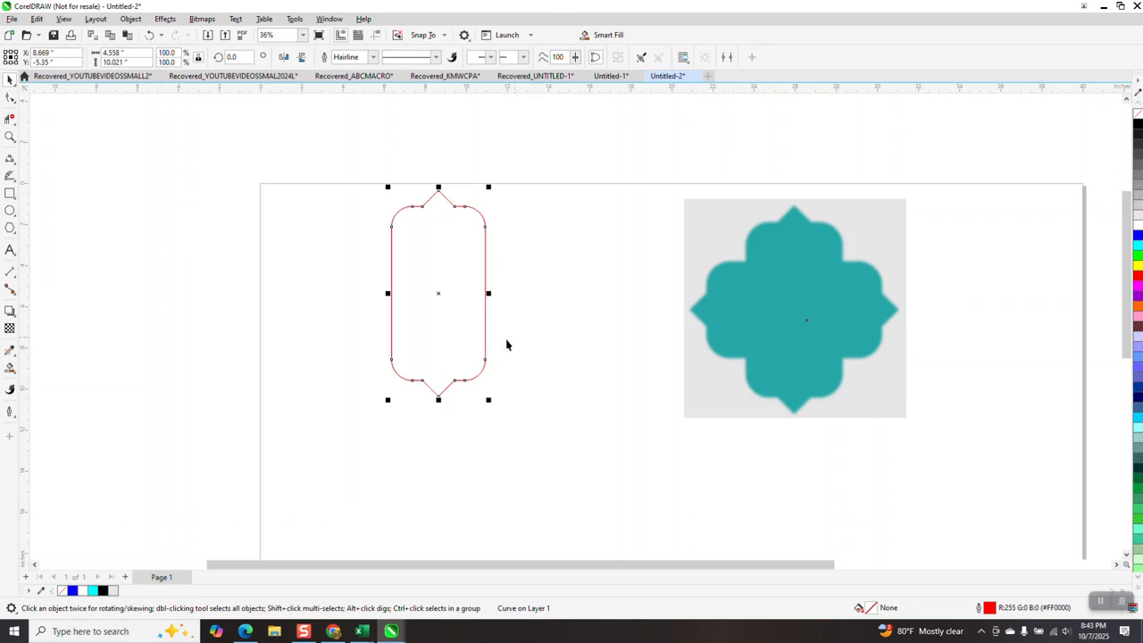
# Create a copy of the welded curve rotated 90 degrees and weld the two crossed curves together.
pyautogui.click(243, 57)
pyautogui.write('90')
pyautogui.press('Return')
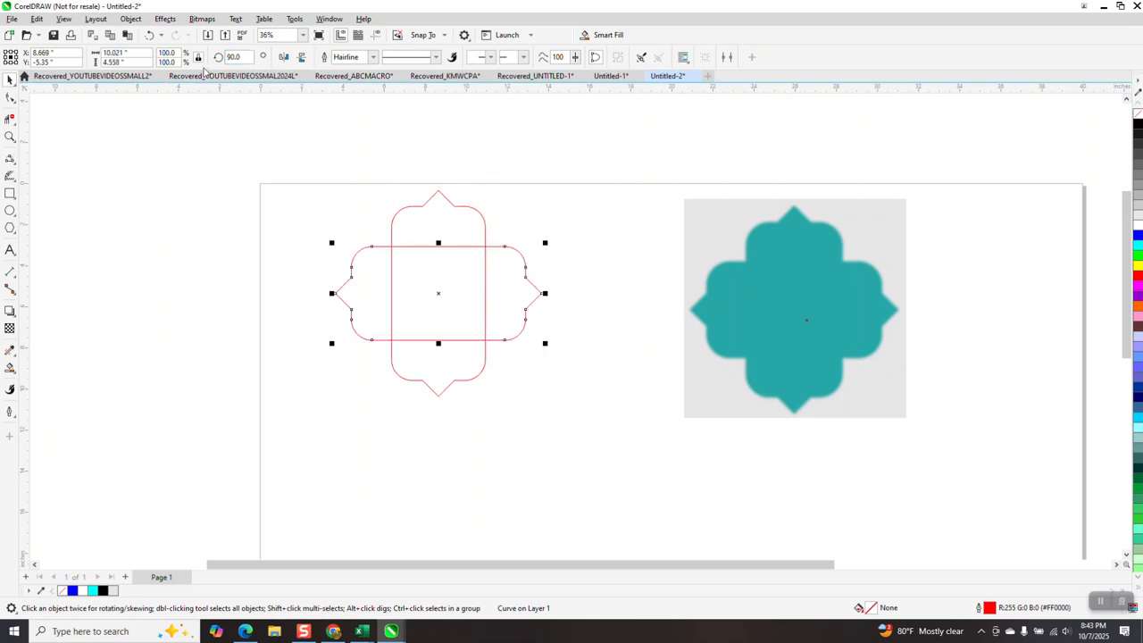
pyautogui.moveTo(315, 156); pyautogui.dragTo(430, 339)
pyautogui.moveTo(584, 418); pyautogui.dragTo(584, 420)
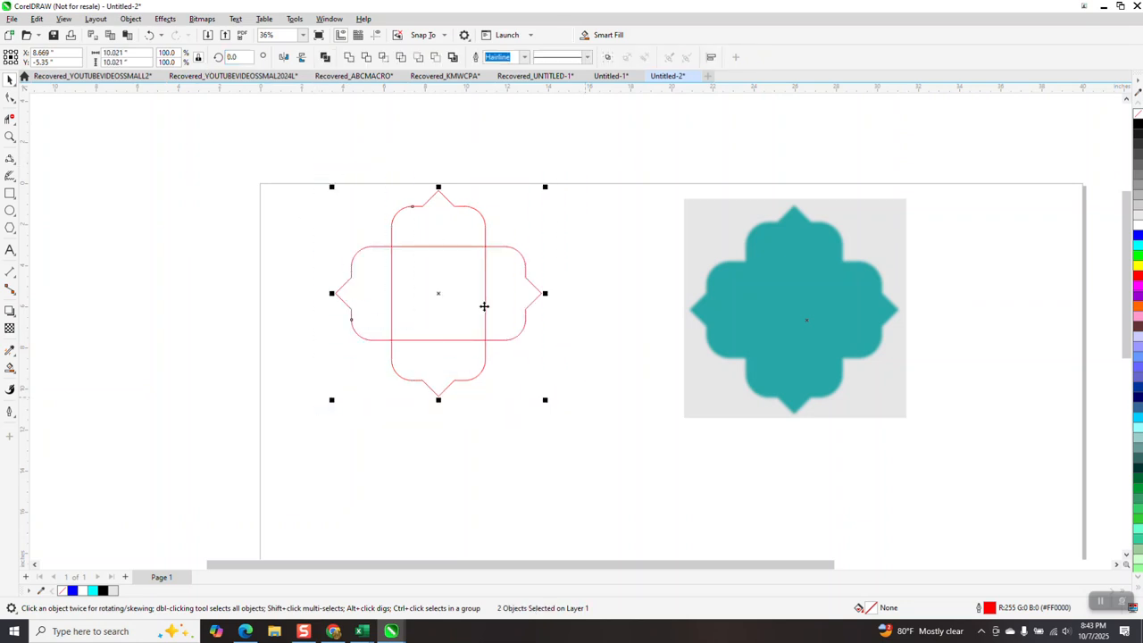
pyautogui.click(349, 58)
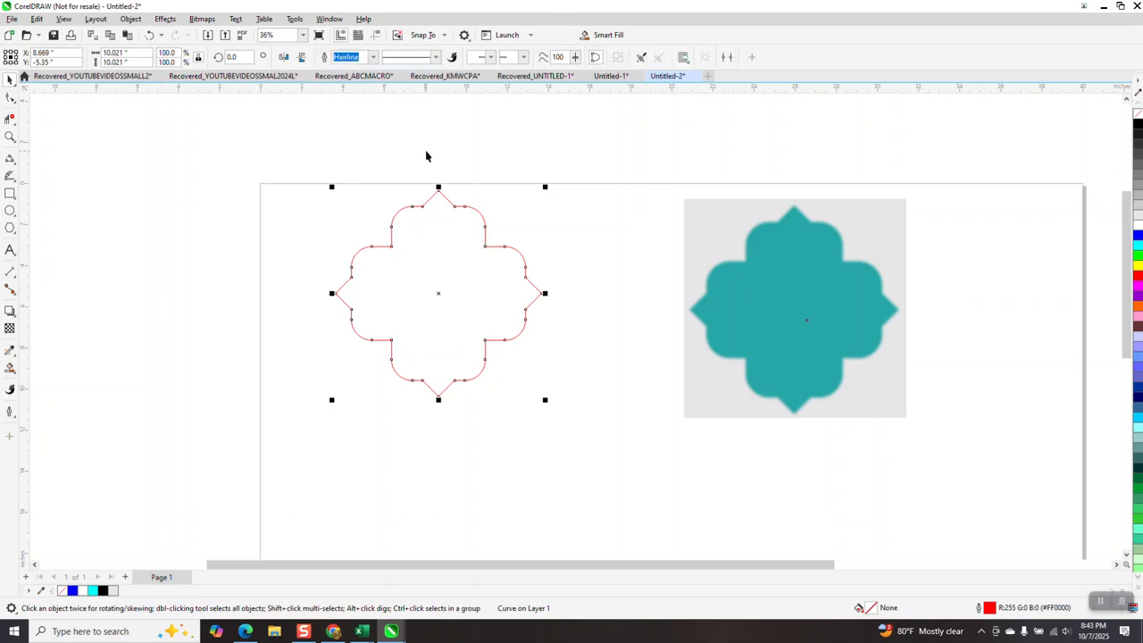
# Smart-fill the welded outline with the teal #28A7A7 sampled from the reference bitmap, using no outline.
pyautogui.click(11, 367)
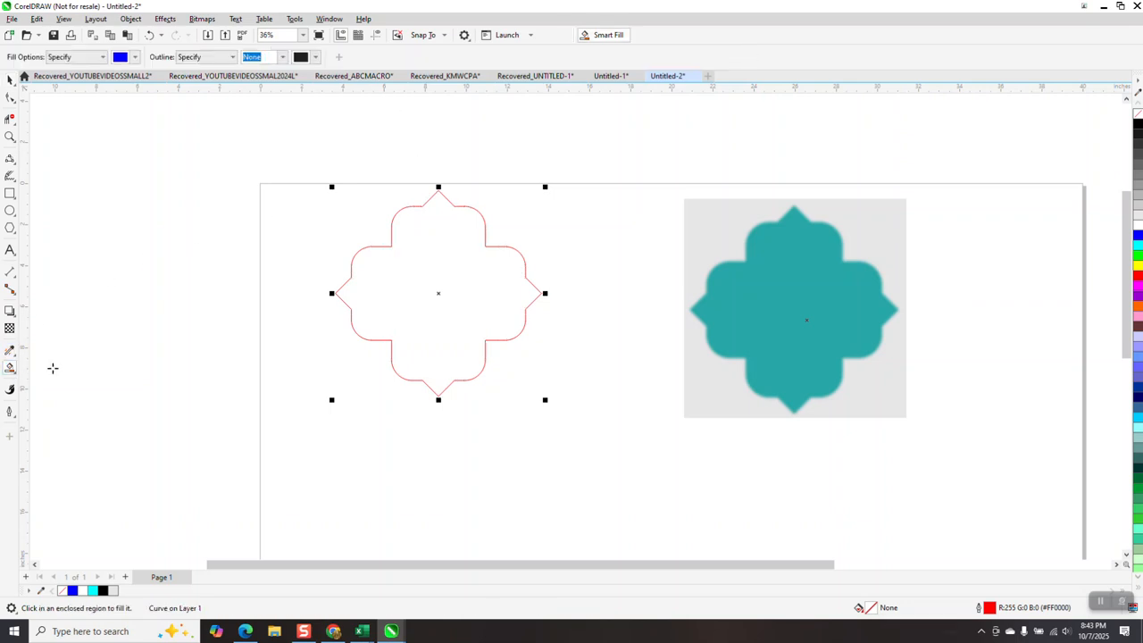
pyautogui.click(135, 57)
pyautogui.click(235, 251)
pyautogui.click(760, 280)
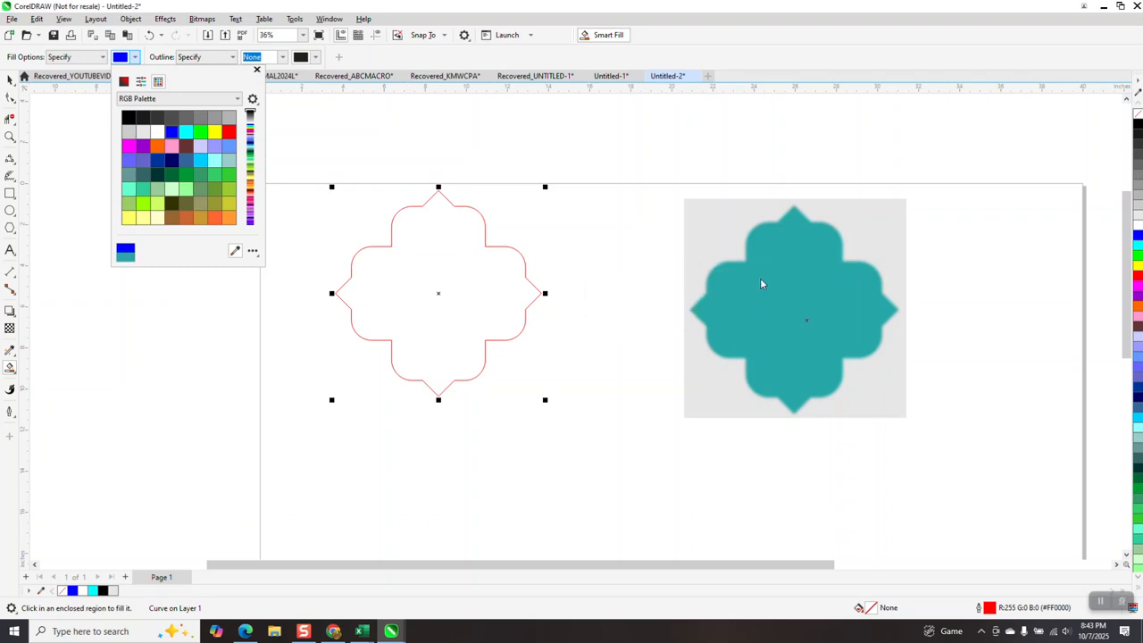
pyautogui.click(421, 284)
pyautogui.click(399, 279)
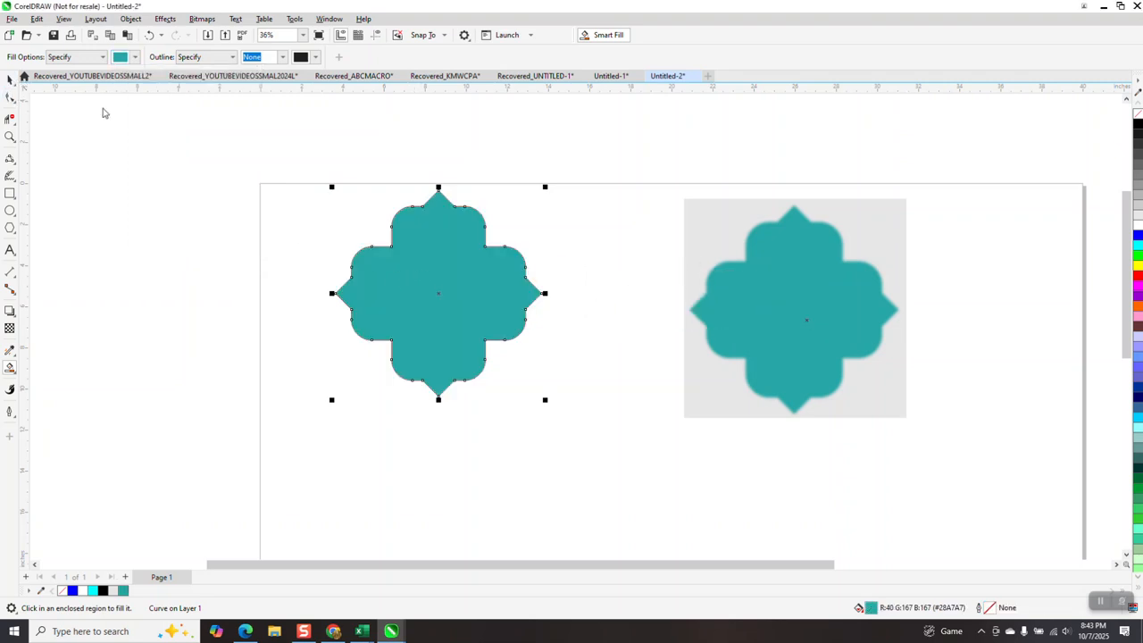
# Delete the original red outline from under the teal filled shape and move the filled shape over the reference bitmap.
pyautogui.click(10, 79)
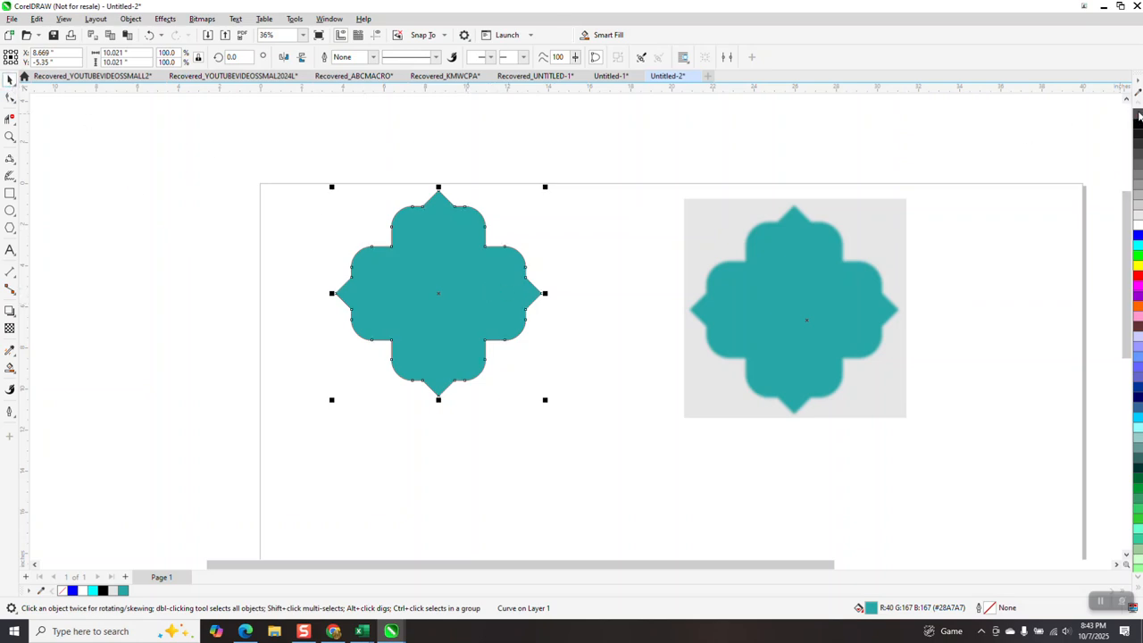
pyautogui.moveTo(453, 289); pyautogui.dragTo(627, 318)
pyautogui.click(447, 304)
pyautogui.press('Delete')
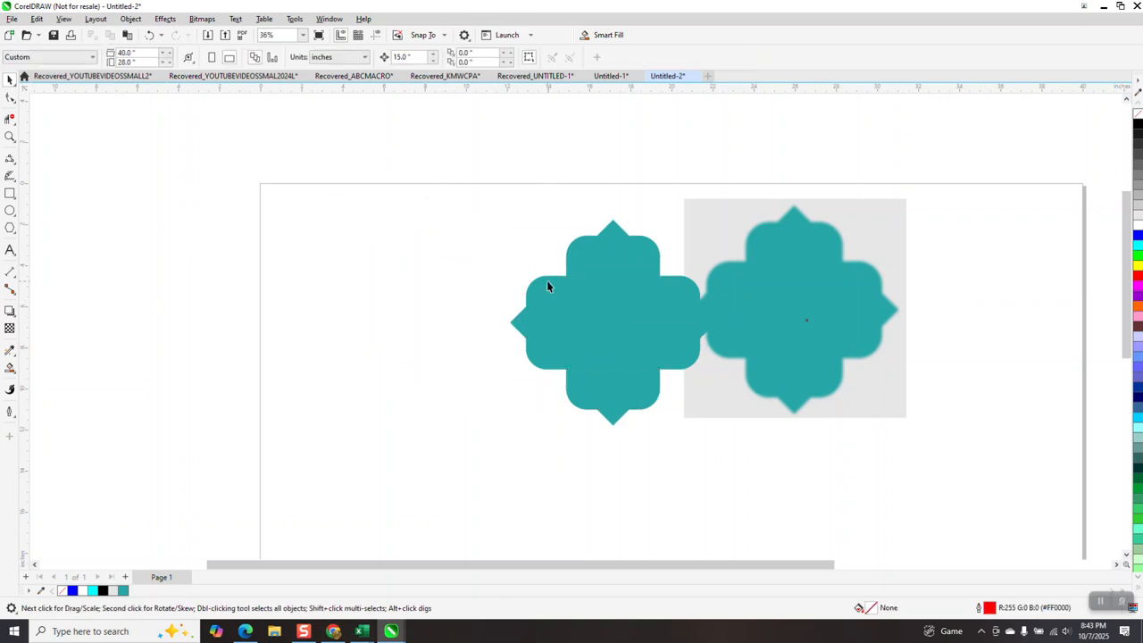
pyautogui.moveTo(612, 326); pyautogui.dragTo(857, 331)
pyautogui.scroll(-1, 526, 274)
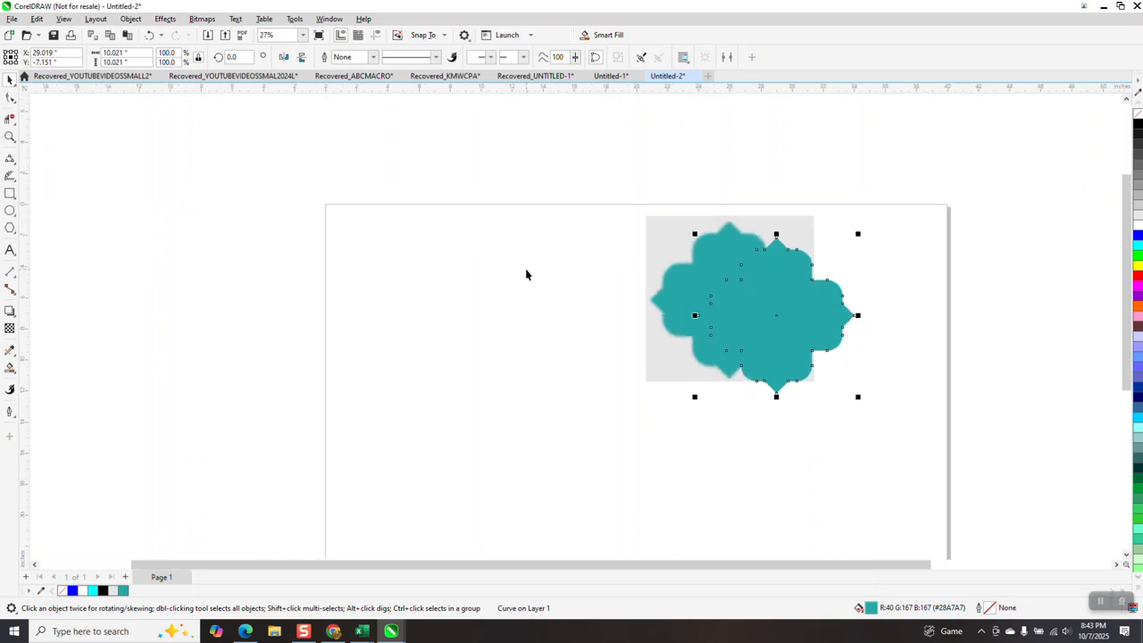
# Draw a rectangle about 7.2 × 11.5 in and center it on the page.
pyautogui.click(10, 193)
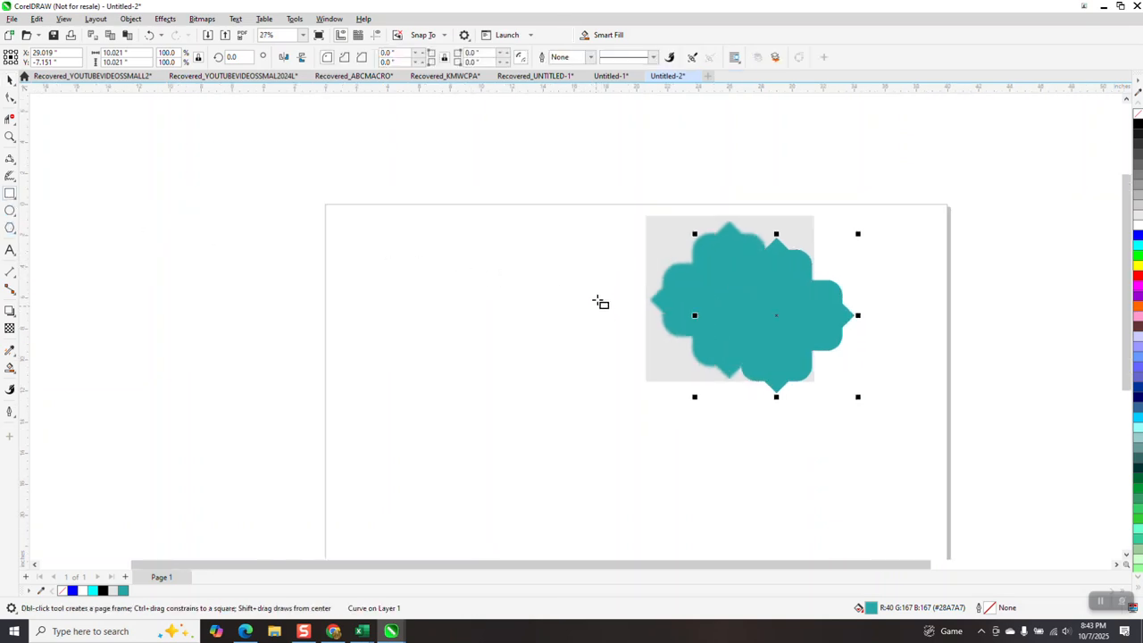
pyautogui.moveTo(602, 290); pyautogui.dragTo(490, 468)
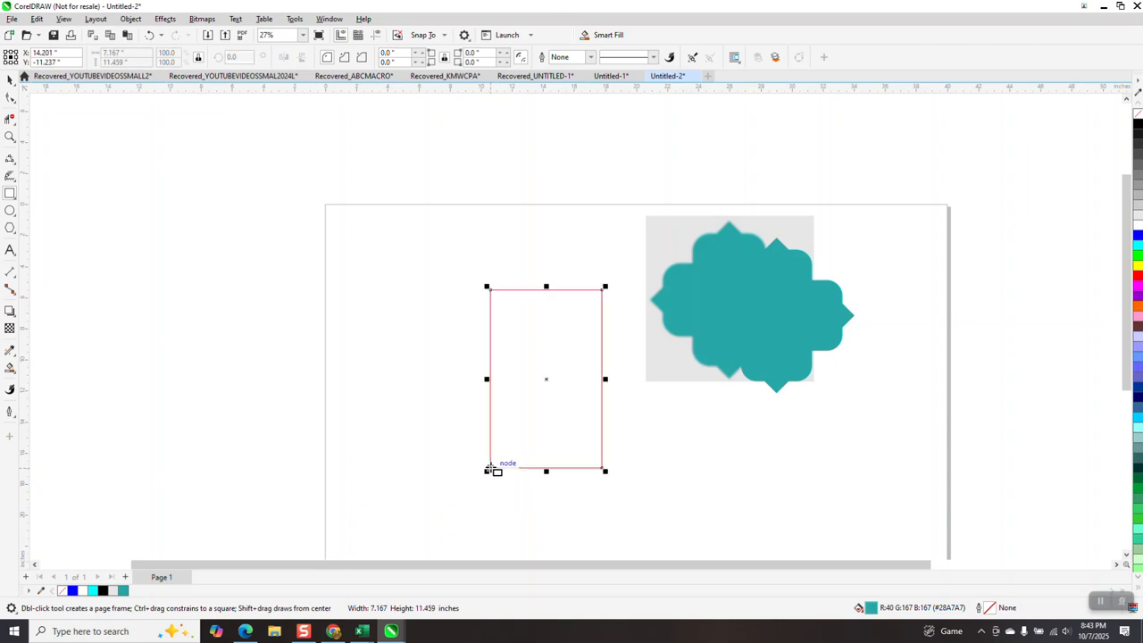
pyautogui.press('p')
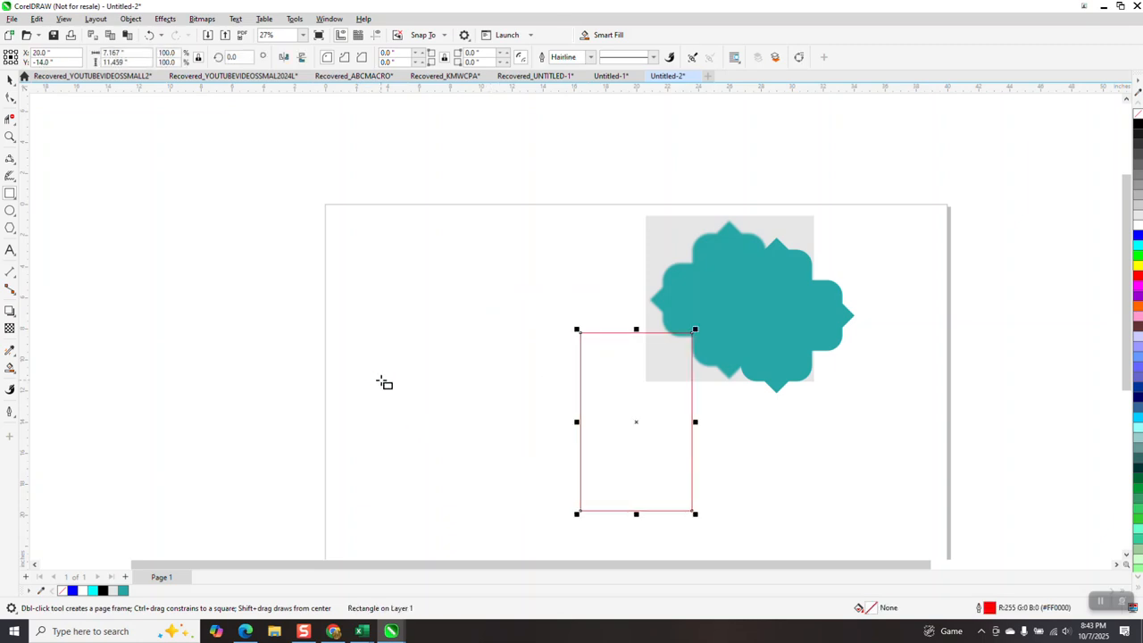
# Move the teal filled shape and the reference bitmap to the page's upper right corner, clear of the new rectangle.
pyautogui.click(12, 81)
pyautogui.moveTo(757, 282); pyautogui.dragTo(909, 278)
pyautogui.moveTo(712, 272); pyautogui.dragTo(838, 244)
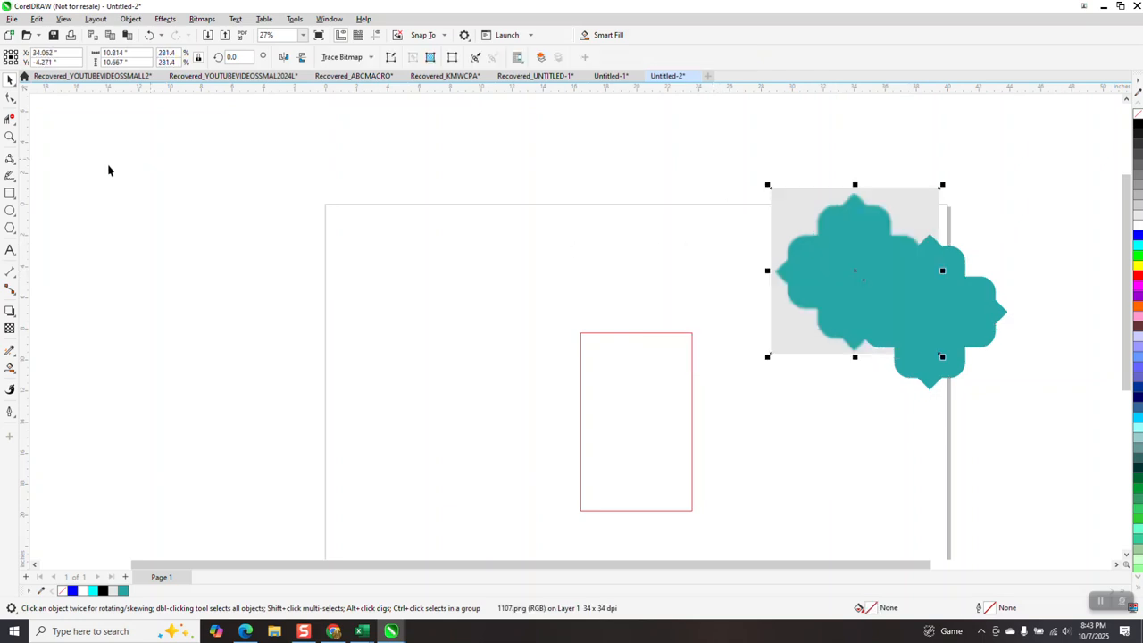
# Draw a square about 2.2 in wide, rotate it 45 degrees and center it on the page.
pyautogui.moveTo(590, 265); pyautogui.dragTo(548, 306)
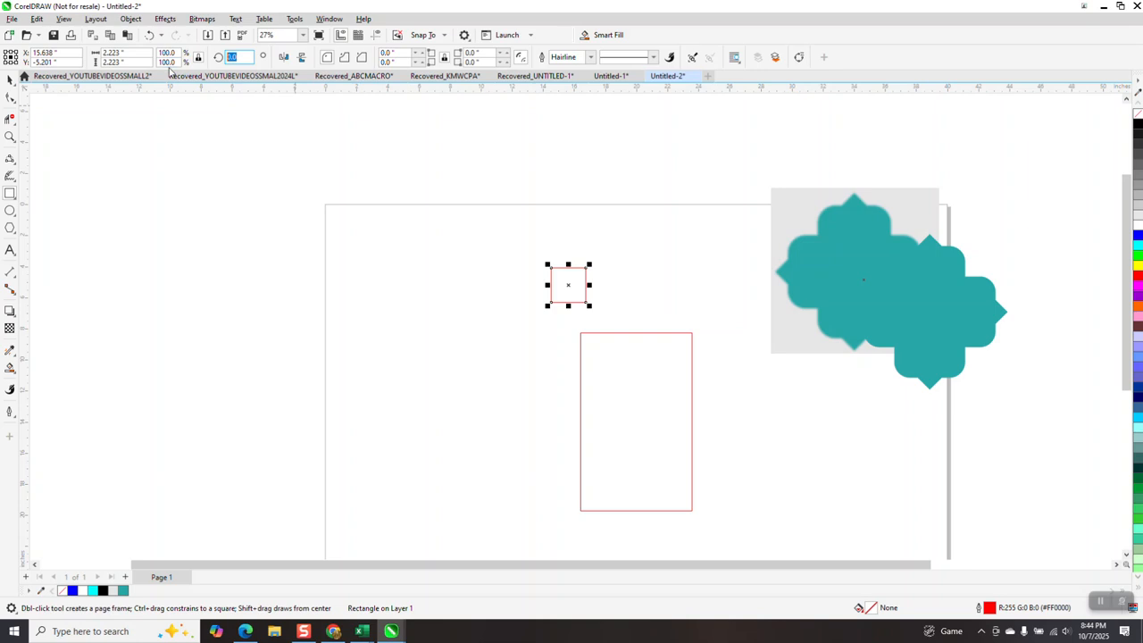
pyautogui.write('45')
pyautogui.press('Return')
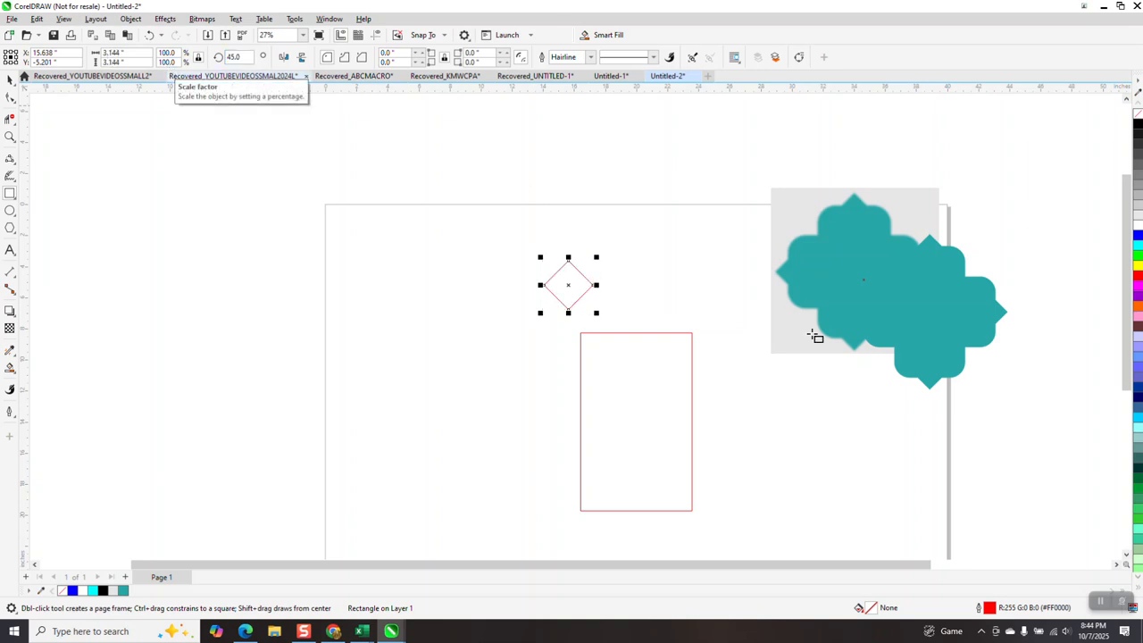
pyautogui.click(10, 80)
pyautogui.press('p')
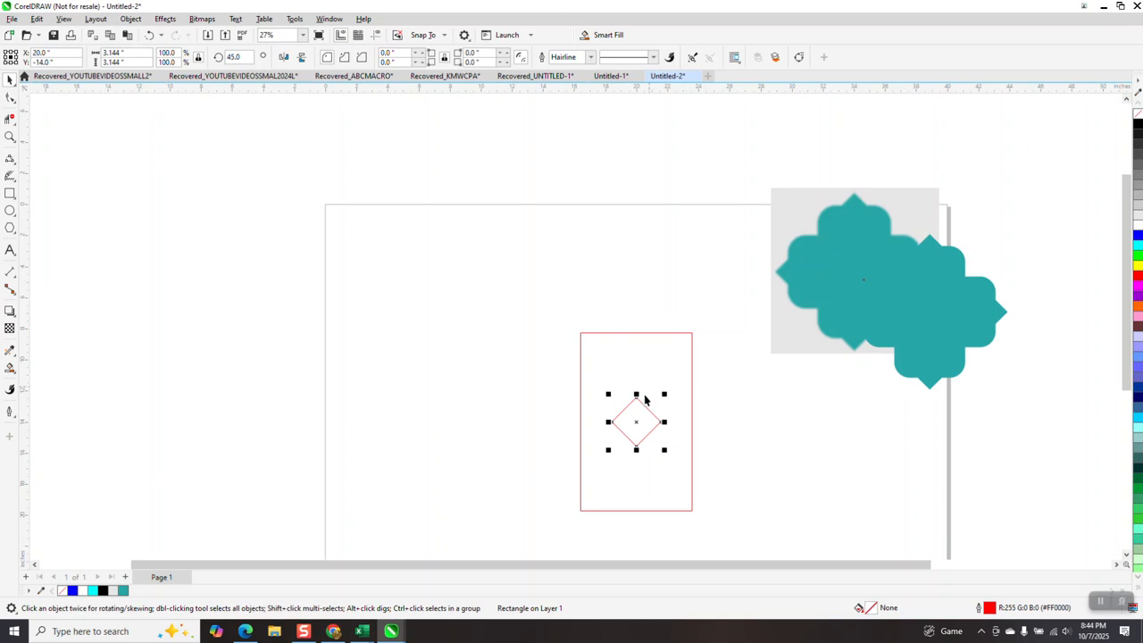
# Place diamonds at the midpoints of the rectangle's top and bottom edges and weld them with the rectangle.
pyautogui.moveTo(646, 413); pyautogui.dragTo(636, 512)
pyautogui.moveTo(546, 300); pyautogui.dragTo(742, 520)
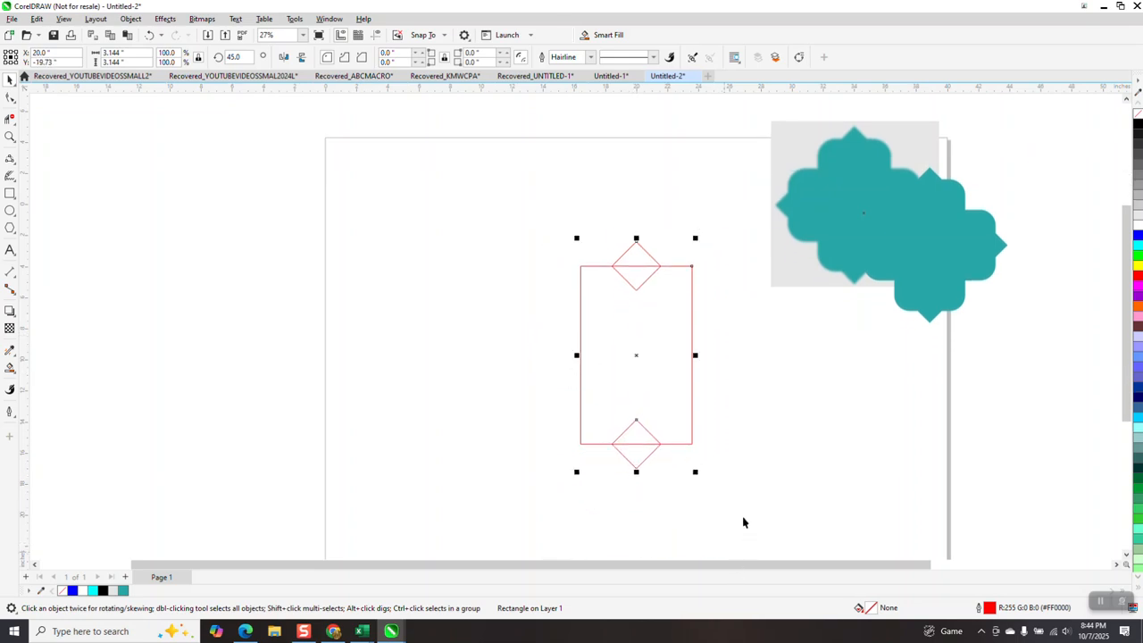
pyautogui.click(349, 57)
pyautogui.moveTo(540, 201); pyautogui.dragTo(765, 496)
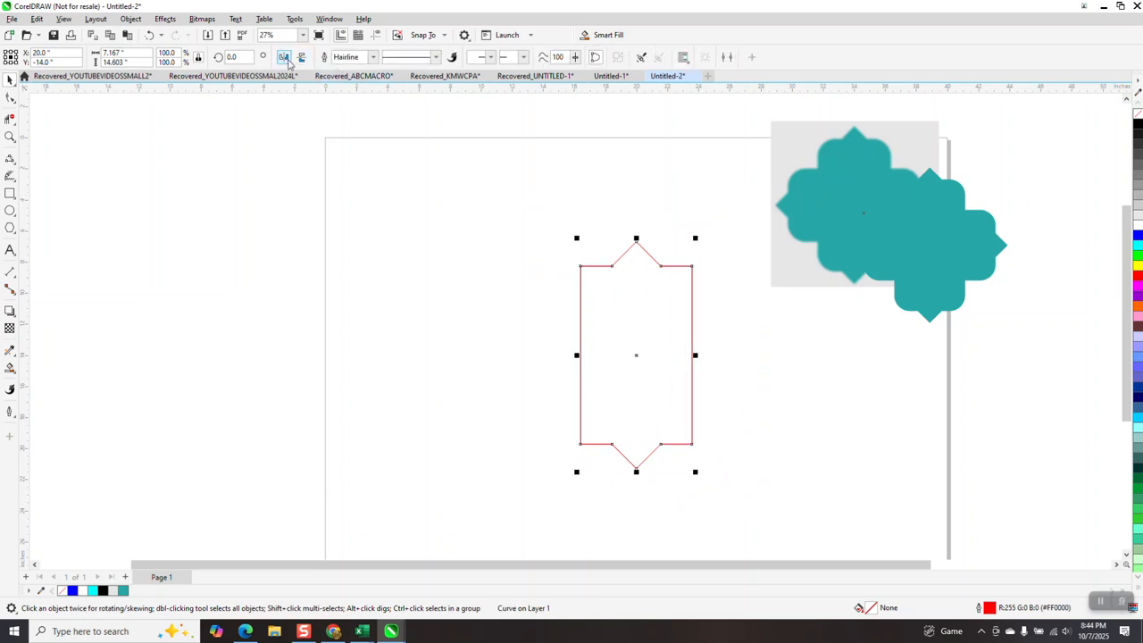
# Make a 90-degree rotated copy of the pointed rectangle shape and weld it with the upright one.
pyautogui.click(234, 58)
pyautogui.write('90')
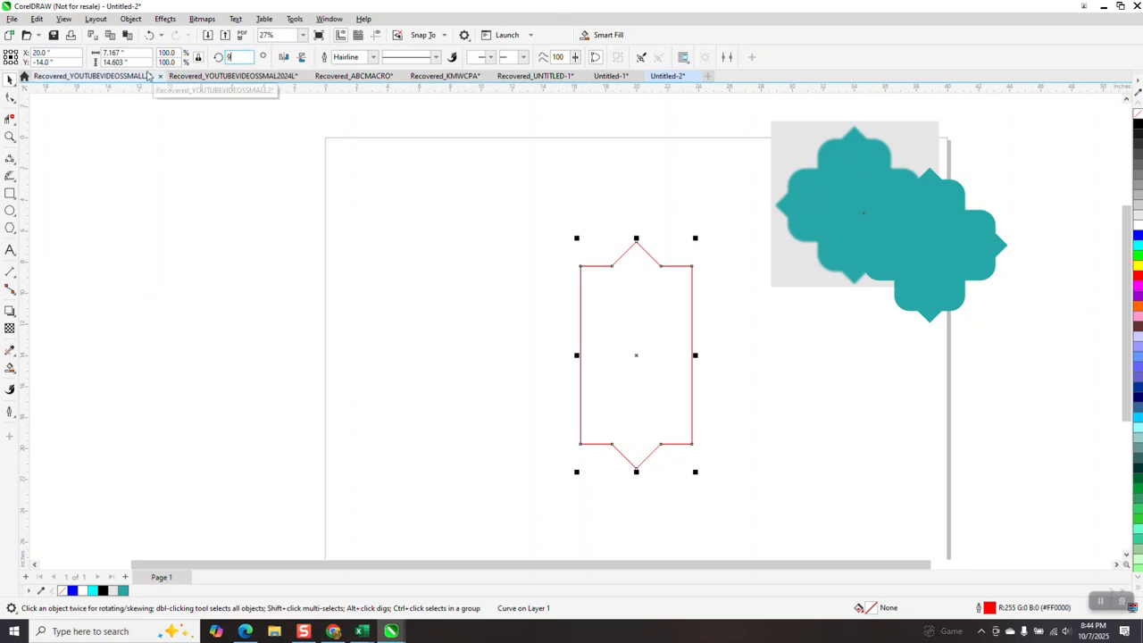
pyautogui.press('Return')
pyautogui.moveTo(469, 166); pyautogui.dragTo(783, 488)
pyautogui.click(348, 56)
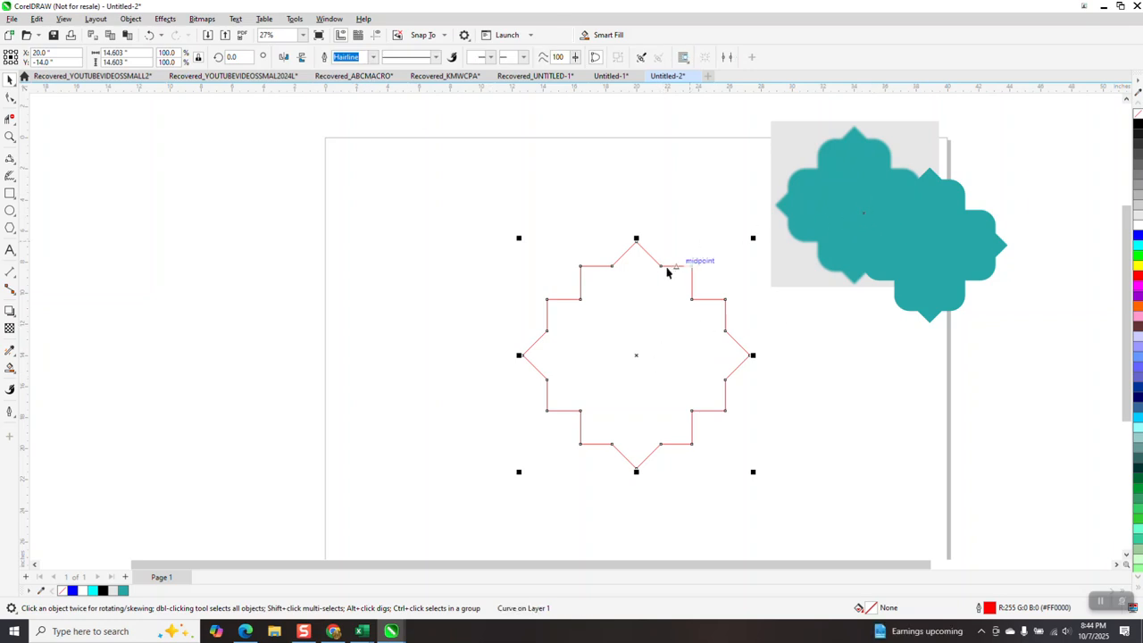
# Open the Corners docker with the square-cornered welded shape selected.
pyautogui.click(330, 24)
pyautogui.moveTo(345, 190)
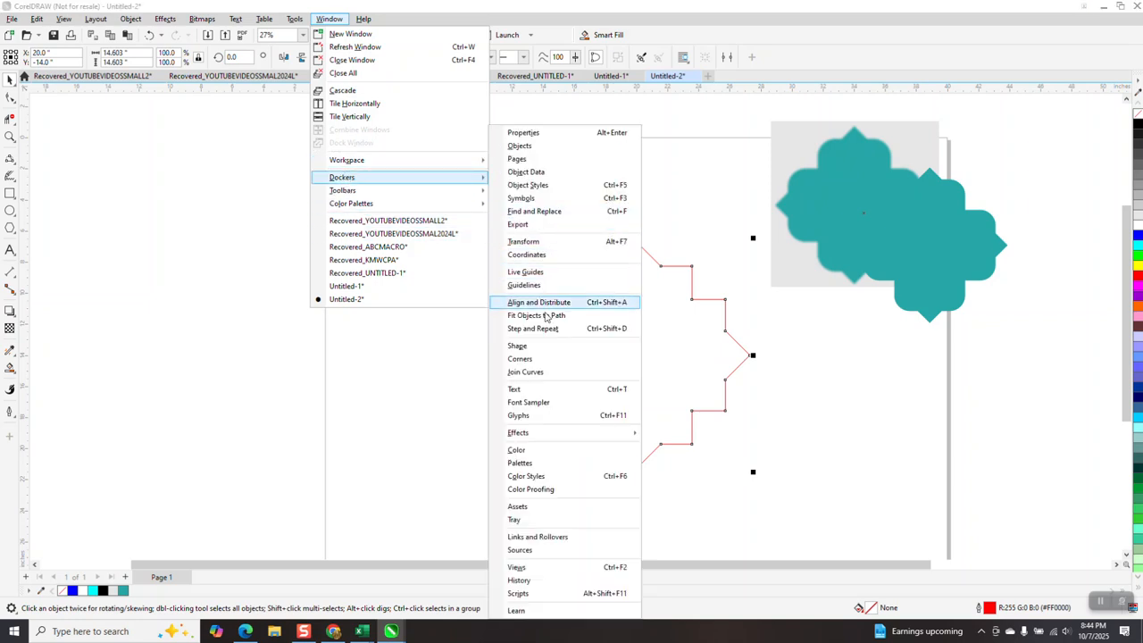
pyautogui.click(534, 359)
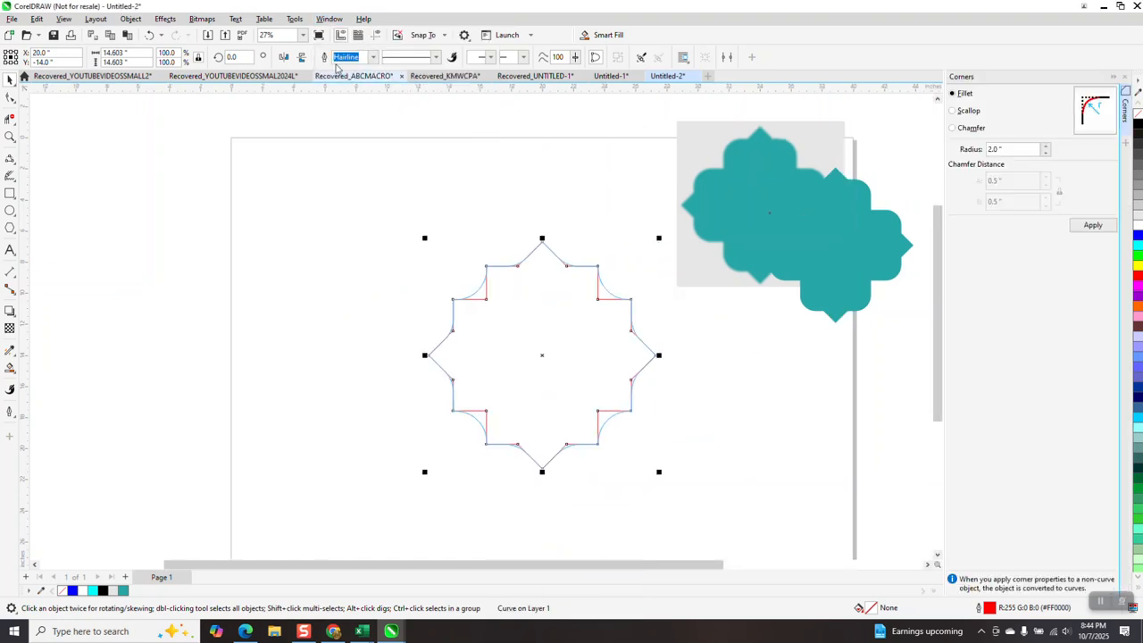
# Undo the weld and the rotated copy of the pointed rectangle shape, and restore only the rotated copy.
pyautogui.click(149, 35)
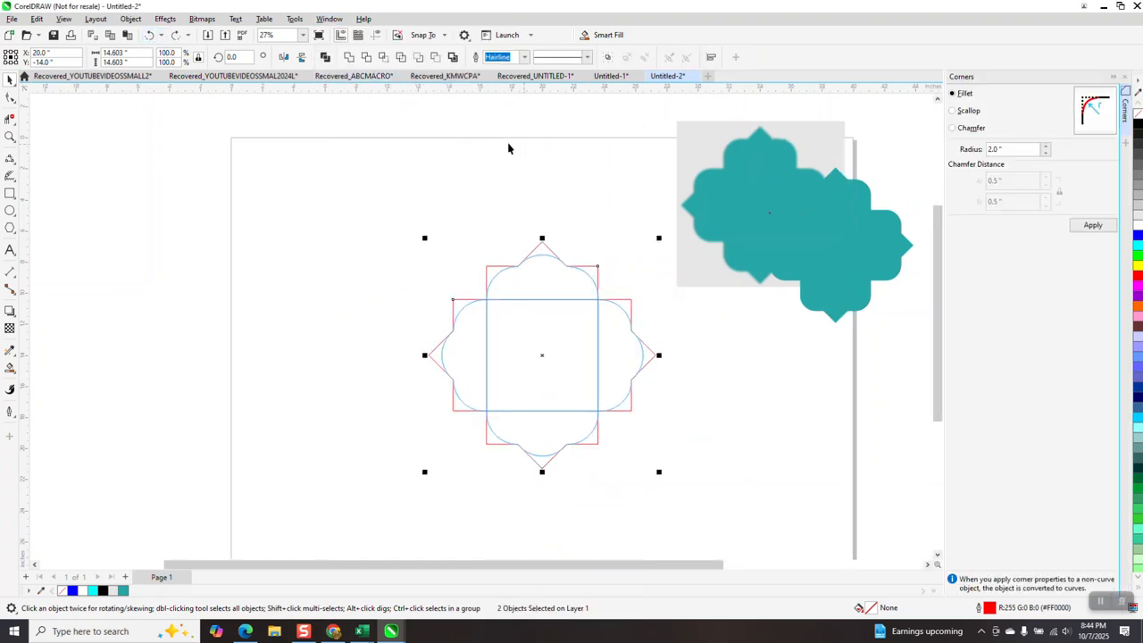
pyautogui.click(150, 35)
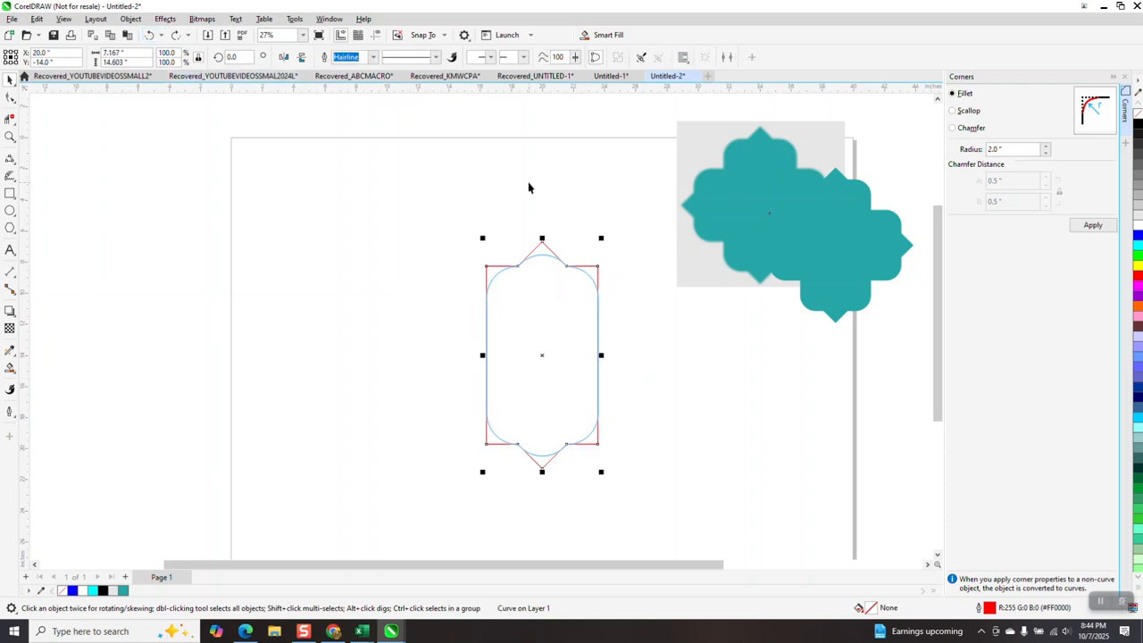
pyautogui.click(175, 36)
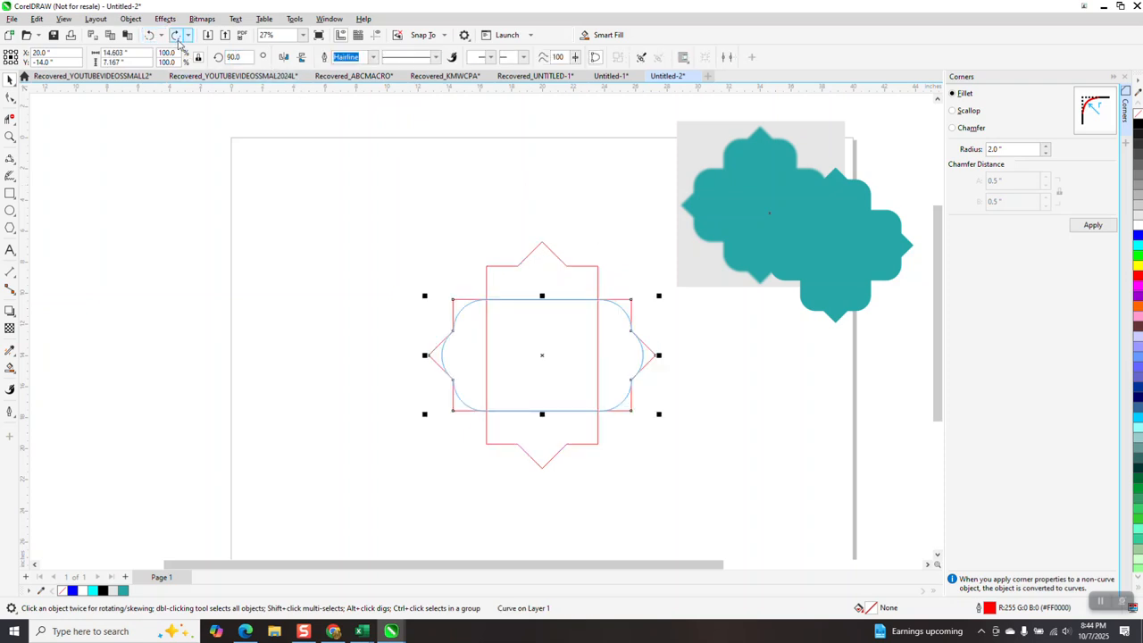
# Restore the weld of the two crossed shapes and select the eight outer square corner nodes of the resulting curve.
pyautogui.click(514, 175)
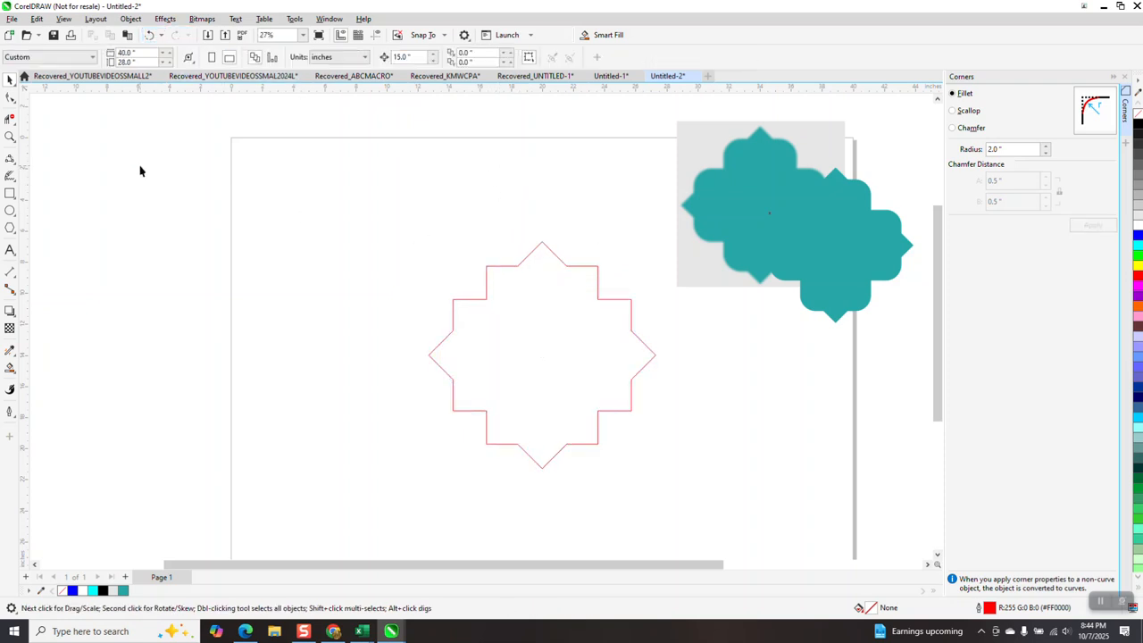
pyautogui.click(10, 98)
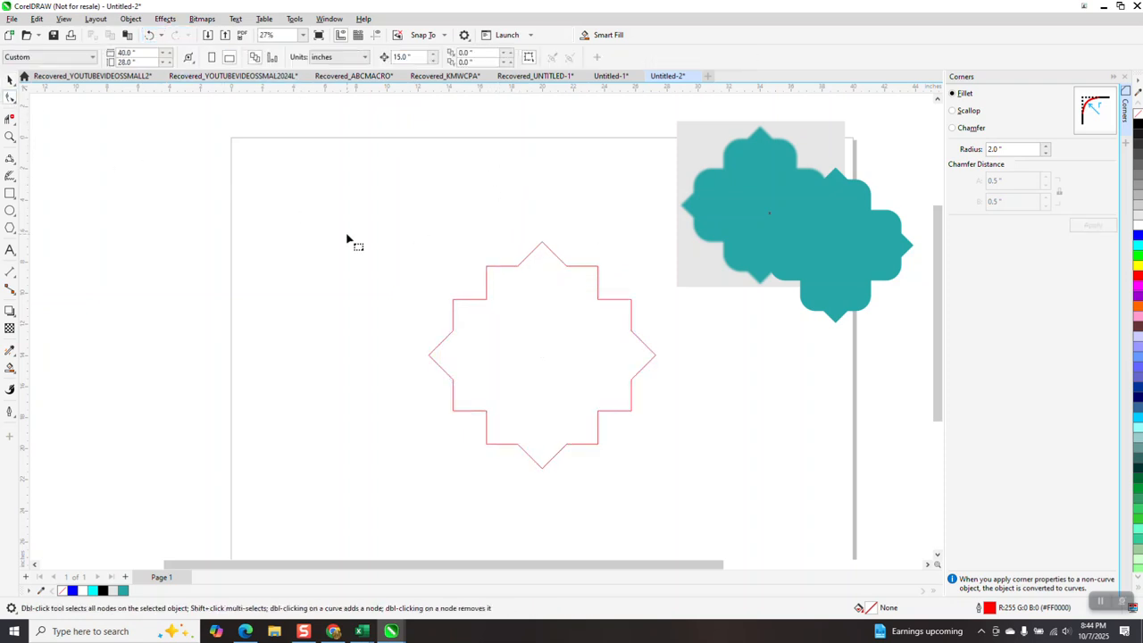
pyautogui.click(487, 271)
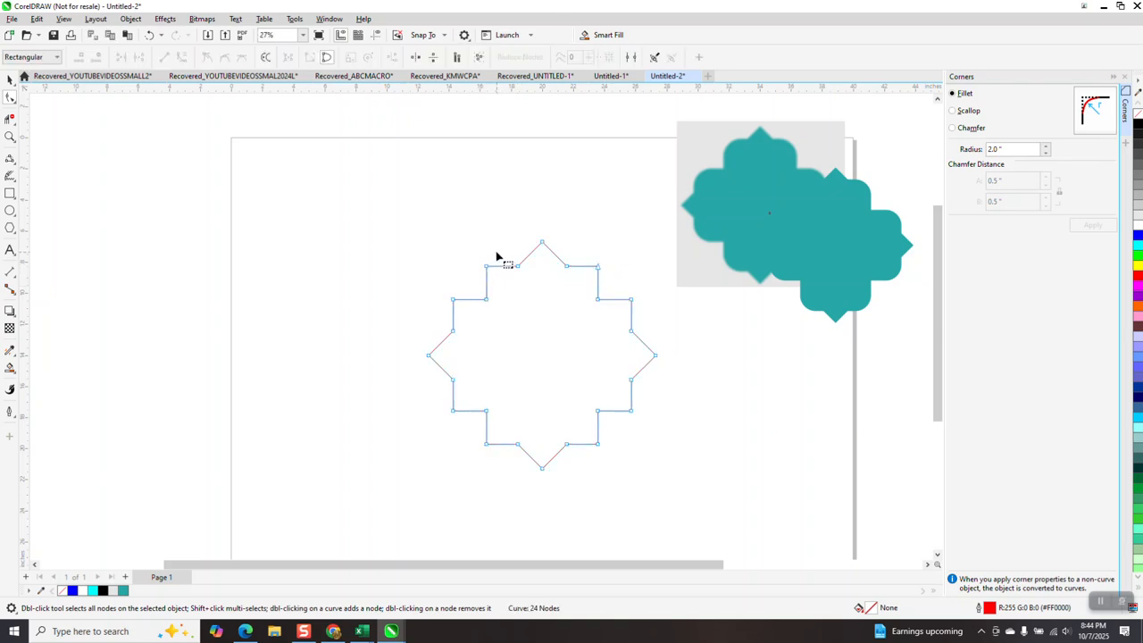
pyautogui.click(486, 266)
pyautogui.keyDown('shift'); pyautogui.click(453, 300); pyautogui.keyUp('shift')
pyautogui.keyDown('shift'); pyautogui.click(452, 410); pyautogui.keyUp('shift')
pyautogui.moveTo(476, 434); pyautogui.dragTo(493, 459)
pyautogui.keyDown('shift'); pyautogui.click(597, 444); pyautogui.keyUp('shift')
pyautogui.keyDown('shift'); pyautogui.click(631, 412); pyautogui.keyUp('shift')
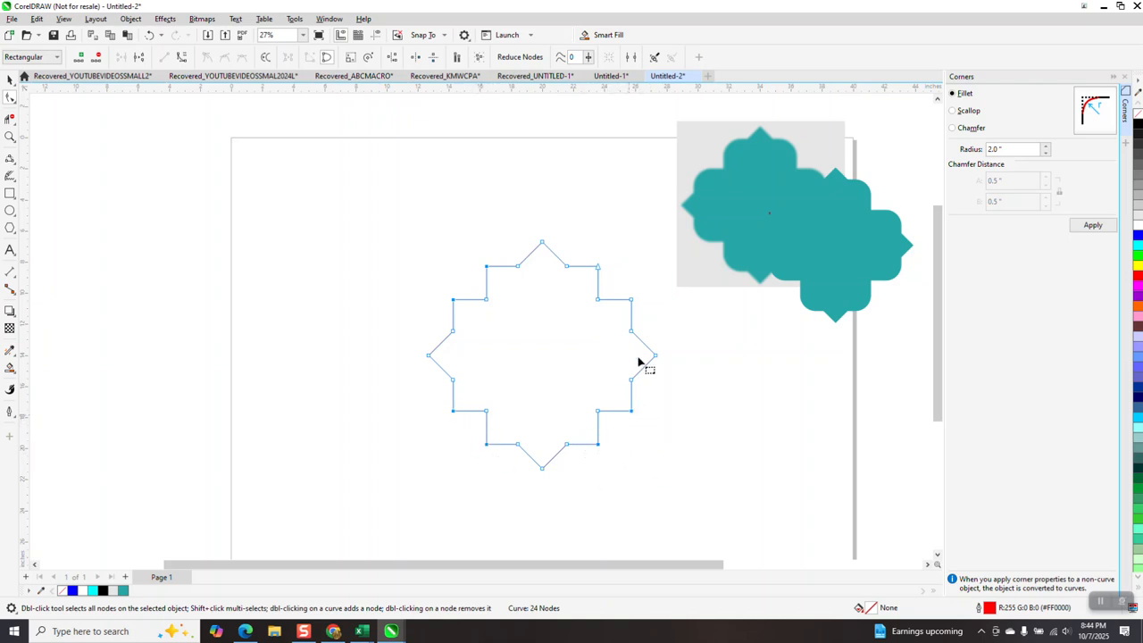
pyautogui.keyDown('shift'); pyautogui.click(632, 300); pyautogui.keyUp('shift')
pyautogui.keyDown('shift'); pyautogui.click(597, 266); pyautogui.keyUp('shift')
# Try a 2-inch fillet on the selected corners, undo it, and round them with a 1.5-inch fillet instead.
pyautogui.click(1095, 226)
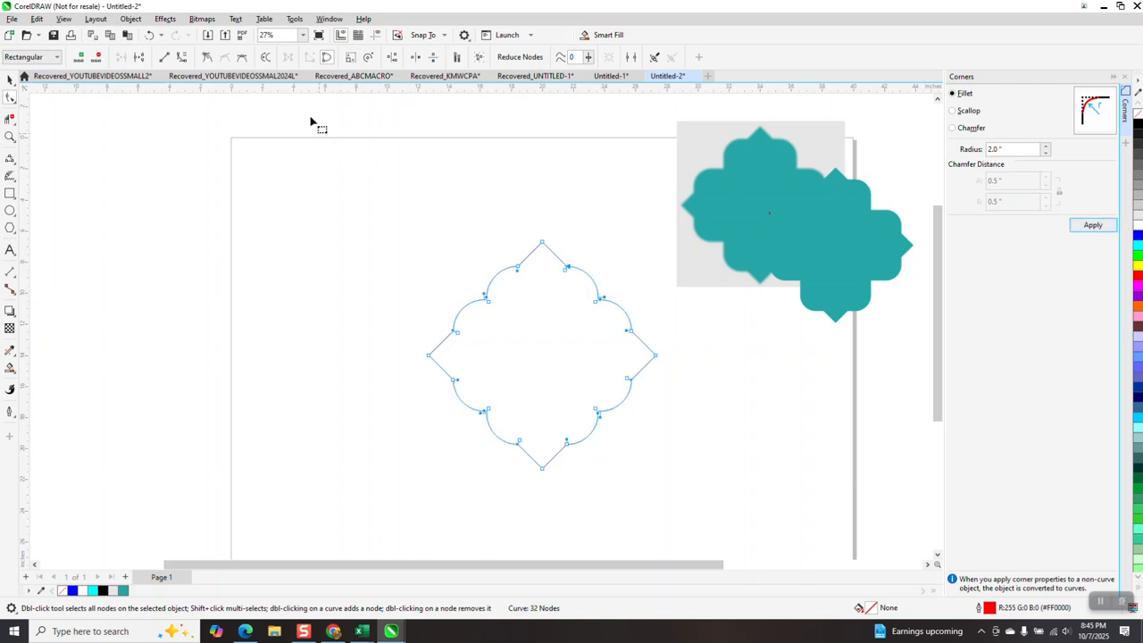
pyautogui.click(151, 35)
pyautogui.doubleClick(1013, 149)
pyautogui.write('1')
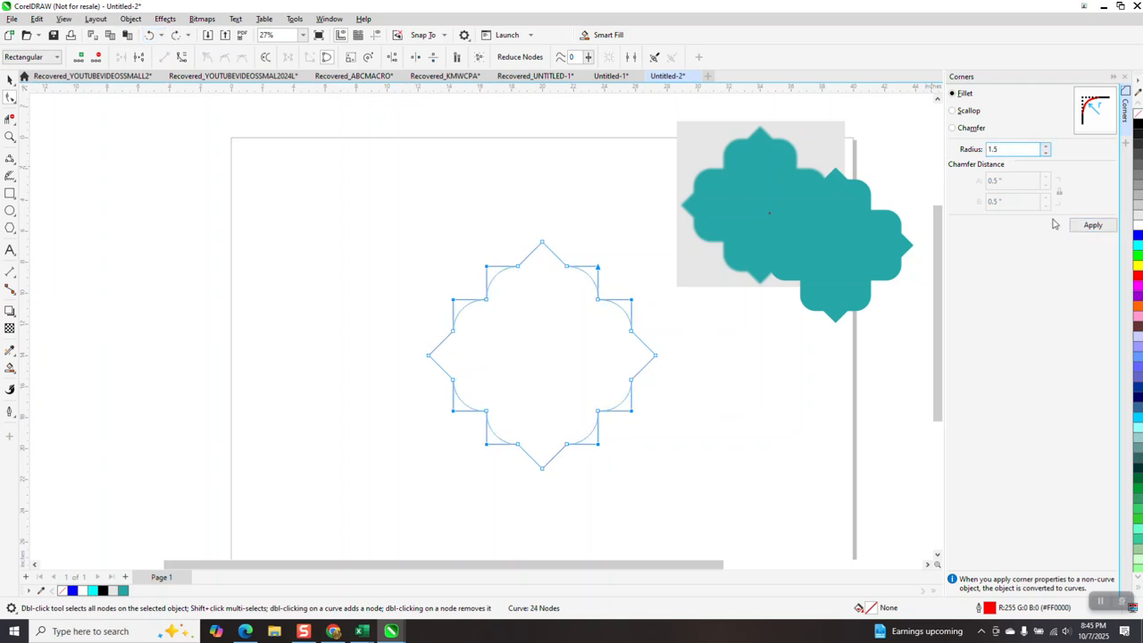
pyautogui.write('.5')
pyautogui.click(1093, 228)
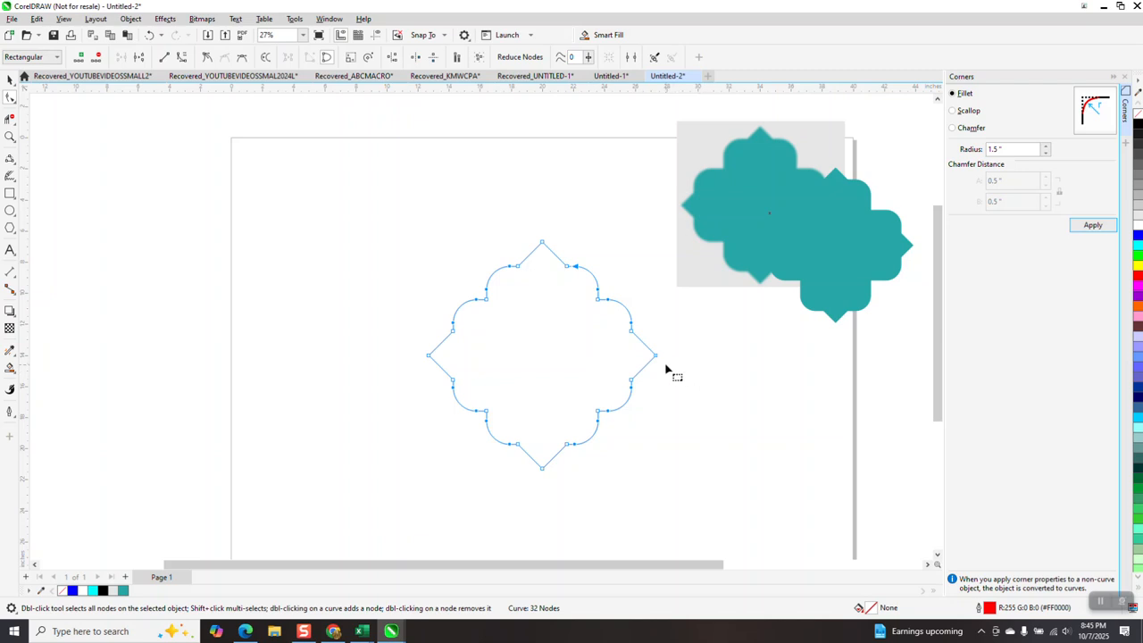
# Move the blurry bitmap to the page's upper-left corner and Smart Fill the rounded outline with teal.
pyautogui.click(10, 79)
pyautogui.moveTo(689, 158); pyautogui.dragTo(251, 177)
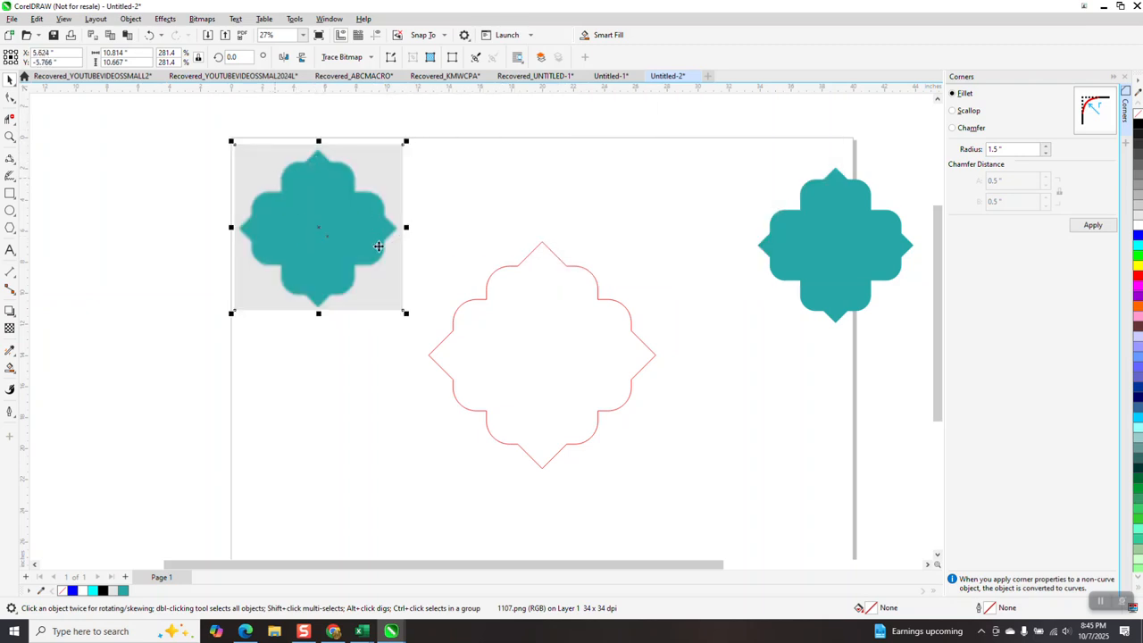
pyautogui.click(10, 367)
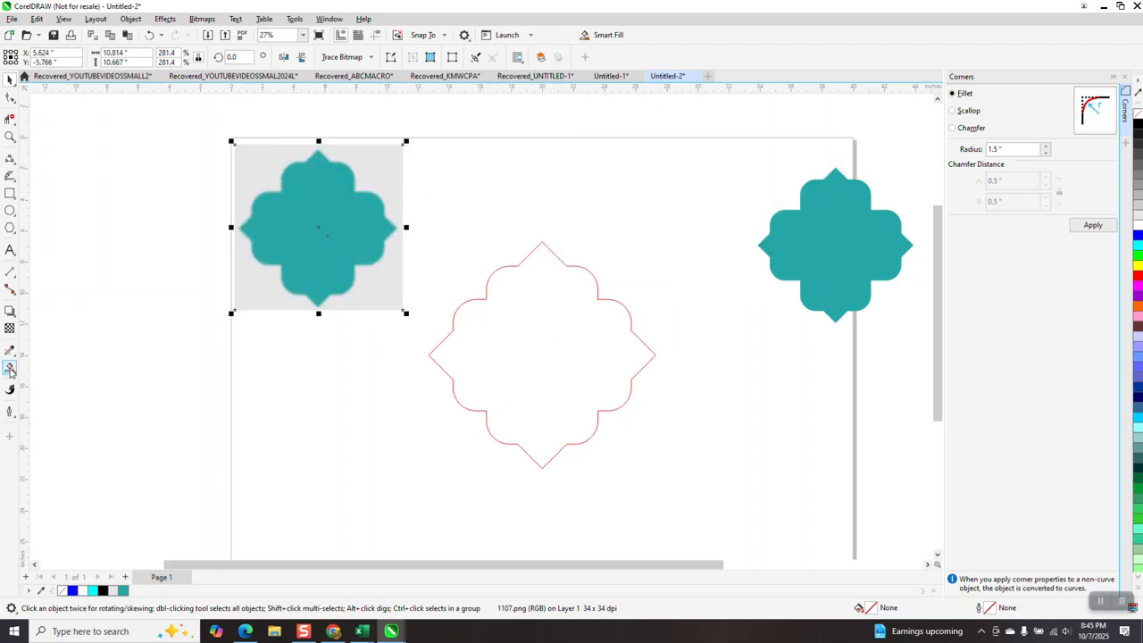
pyautogui.click(518, 319)
# Delete the leftover red outline under the new teal fill and arrange both teal vector shapes in a row beside the bitmap.
pyautogui.press('space')
pyautogui.moveTo(554, 311); pyautogui.dragTo(487, 175)
pyautogui.click(628, 343)
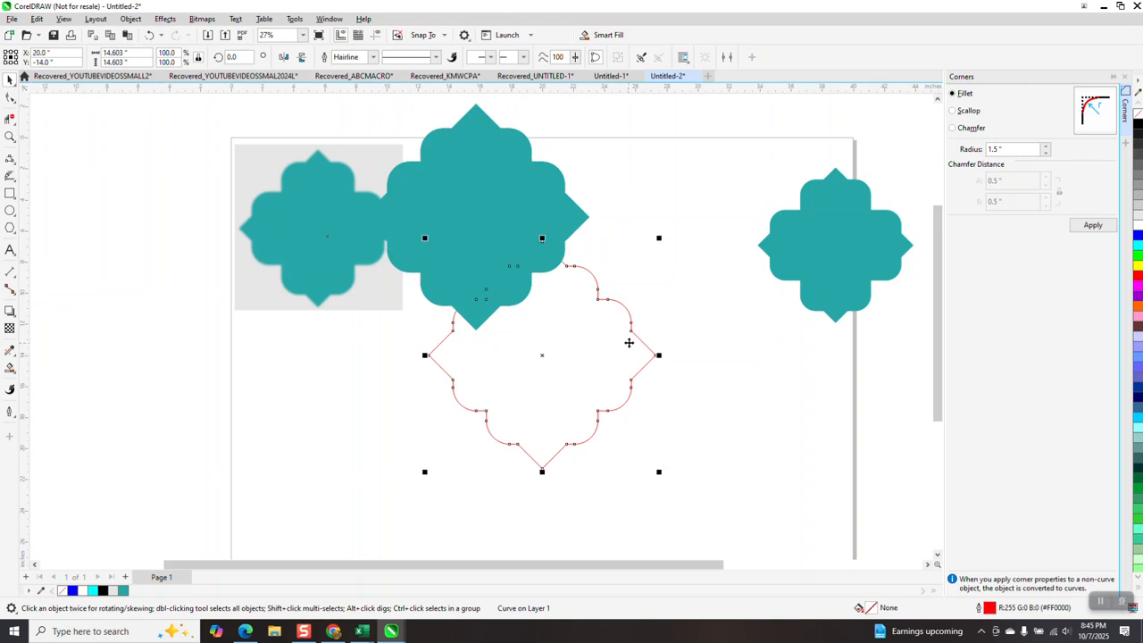
pyautogui.press('Delete')
pyautogui.moveTo(522, 272); pyautogui.dragTo(570, 259)
pyautogui.moveTo(821, 245); pyautogui.dragTo(721, 240)
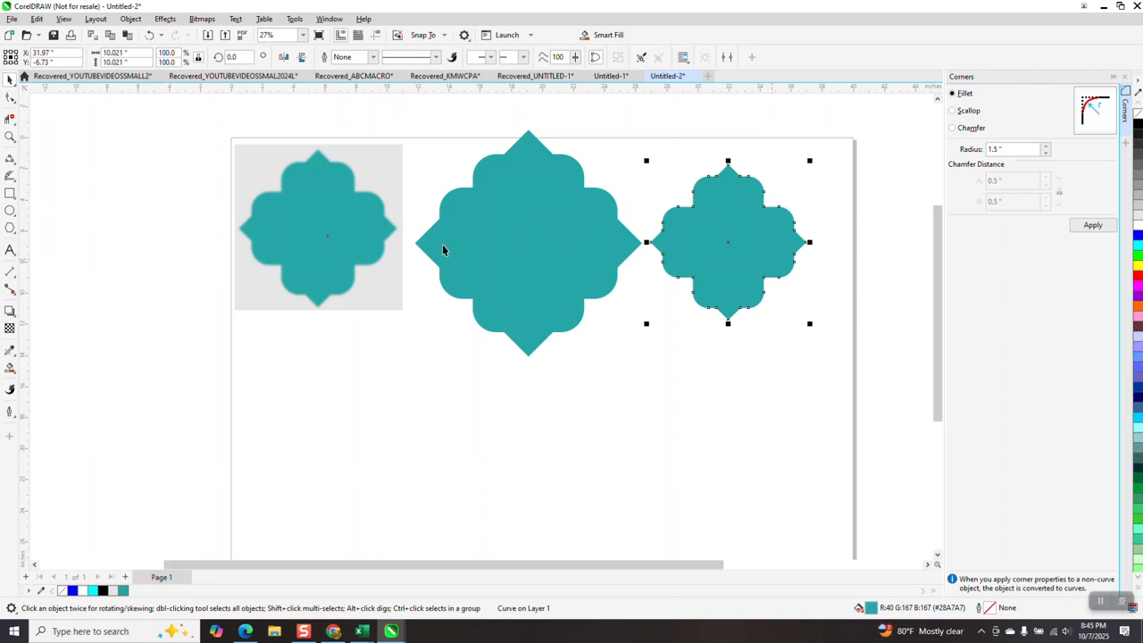
# Examine the edges of the blurry bitmap and the large vector shape up close to compare their sharpness.
pyautogui.click(10, 137)
pyautogui.moveTo(432, 267); pyautogui.dragTo(433, 267)
pyautogui.scroll(-3, 455, 260)
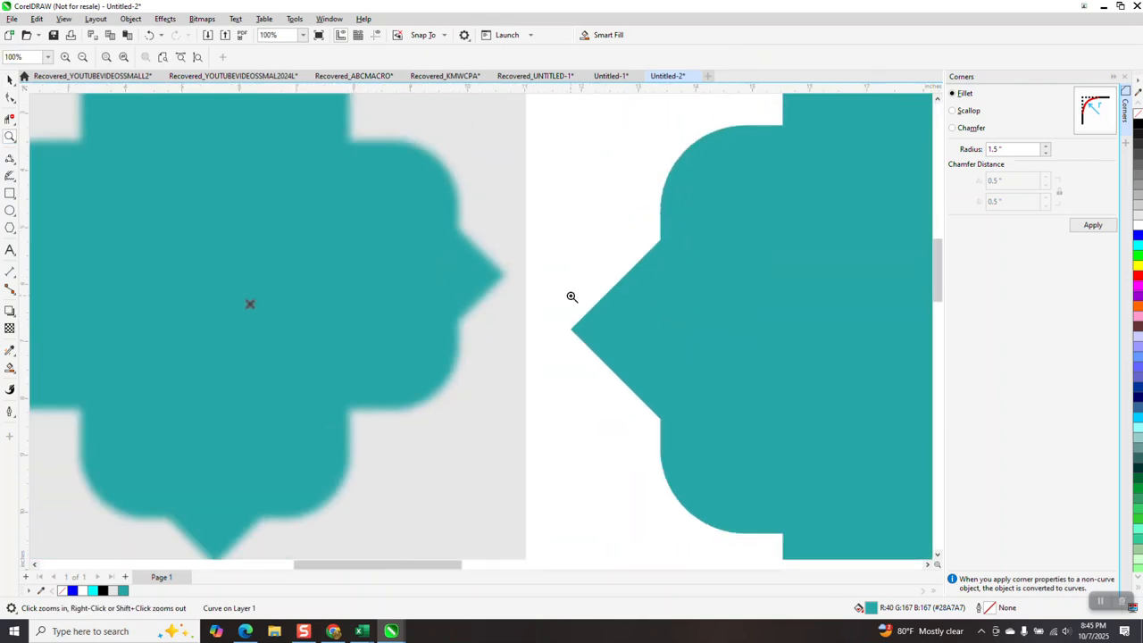
pyautogui.moveTo(566, 303); pyautogui.dragTo(618, 344)
pyautogui.scroll(-6, 347, 204)
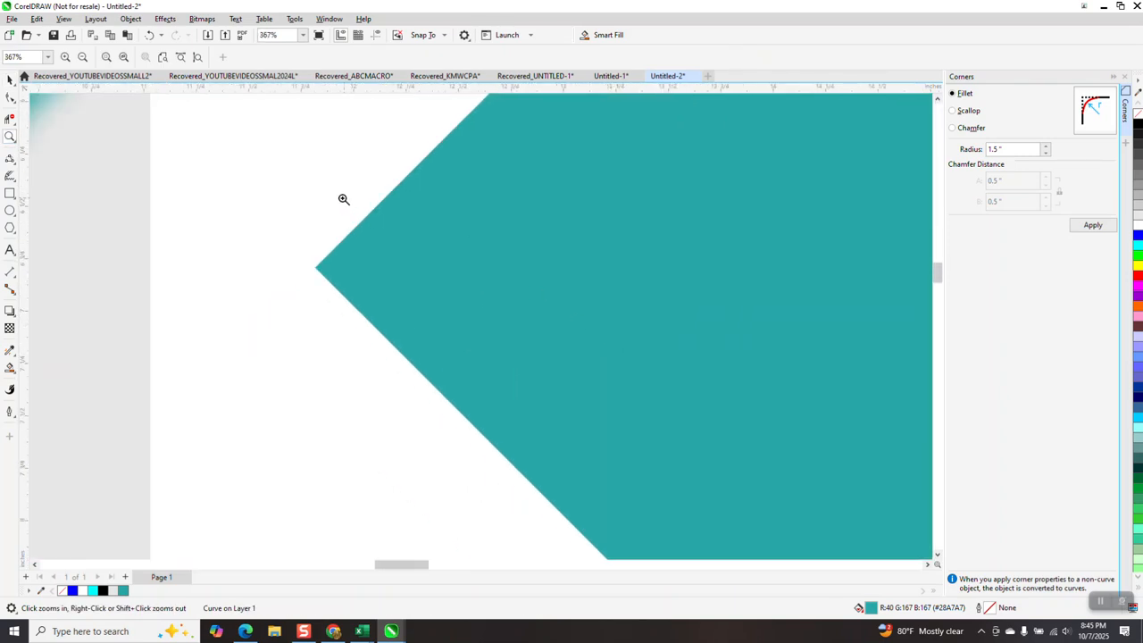
pyautogui.scroll(-2, 366, 289)
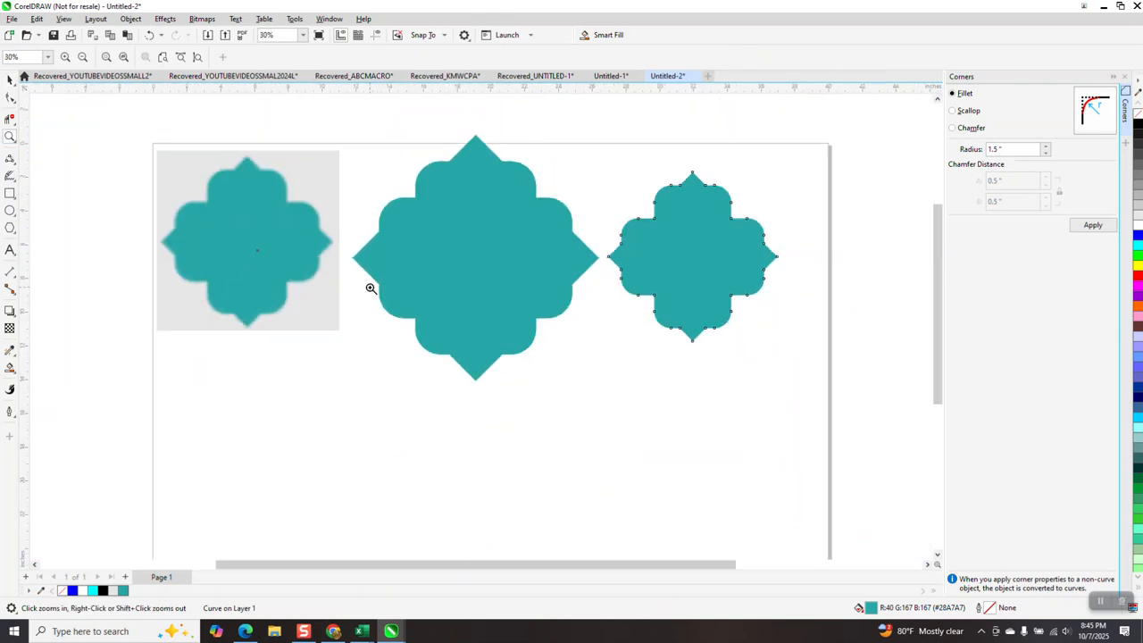
# Remove the large teal ornament's fill, give it a red outline, and center it on the page.
pyautogui.click(10, 79)
pyautogui.click(540, 218)
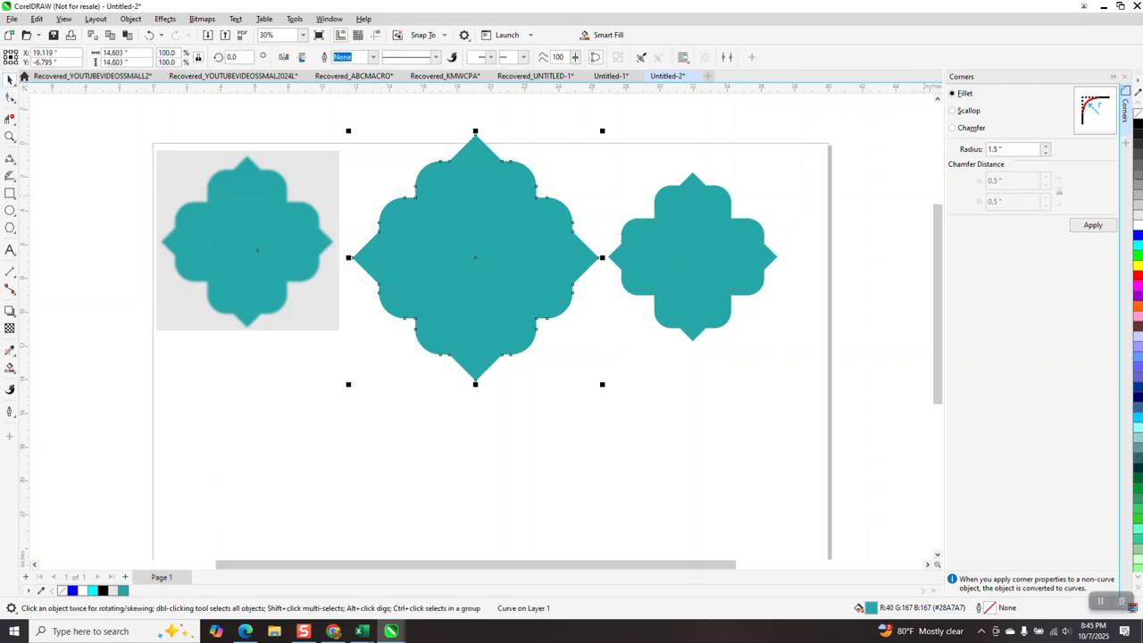
pyautogui.click(1139, 120)
pyautogui.rightClick(1137, 127)
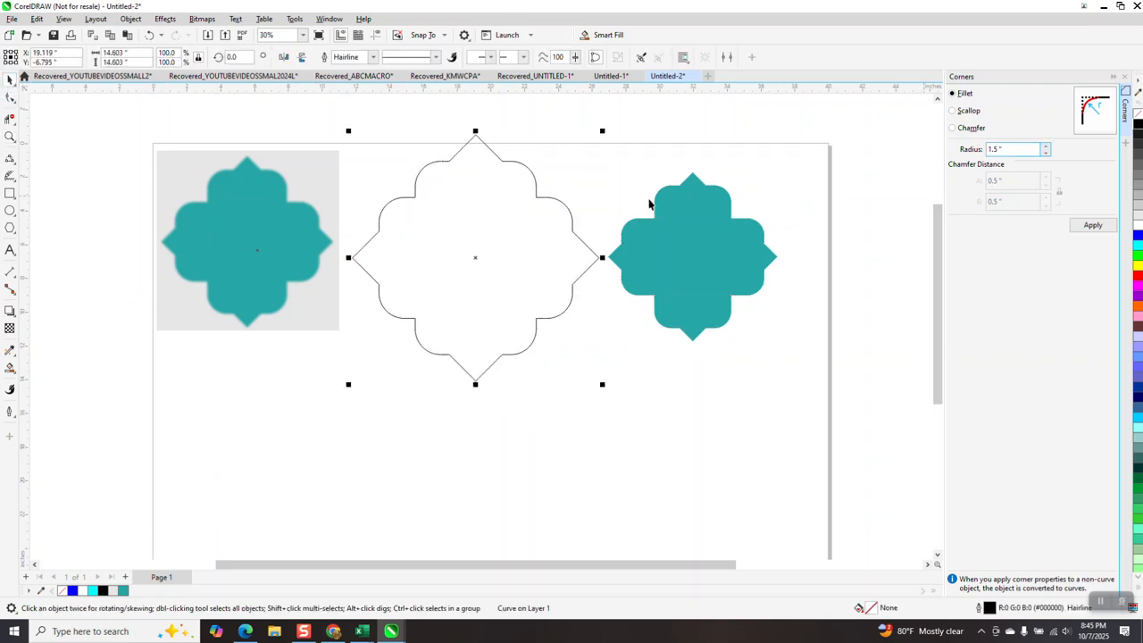
pyautogui.rightClick(1137, 279)
pyautogui.press('p')
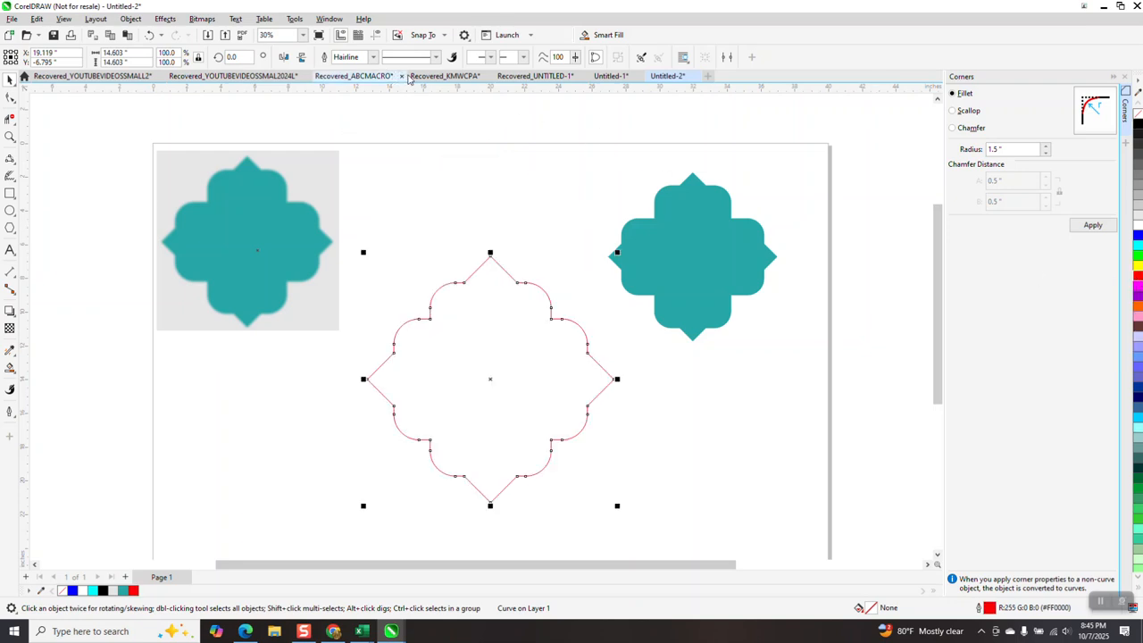
# Set the red outline's width to 4.0 pt and add a concentric copy about 3.13 inches wide with a yellow outline.
pyautogui.click(372, 60)
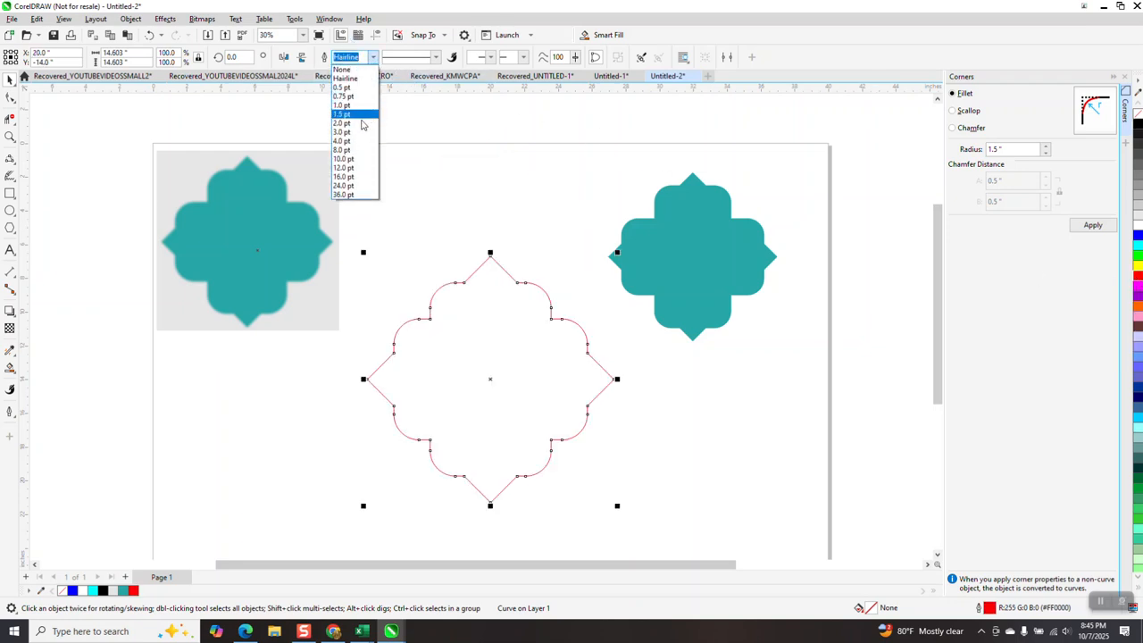
pyautogui.click(357, 144)
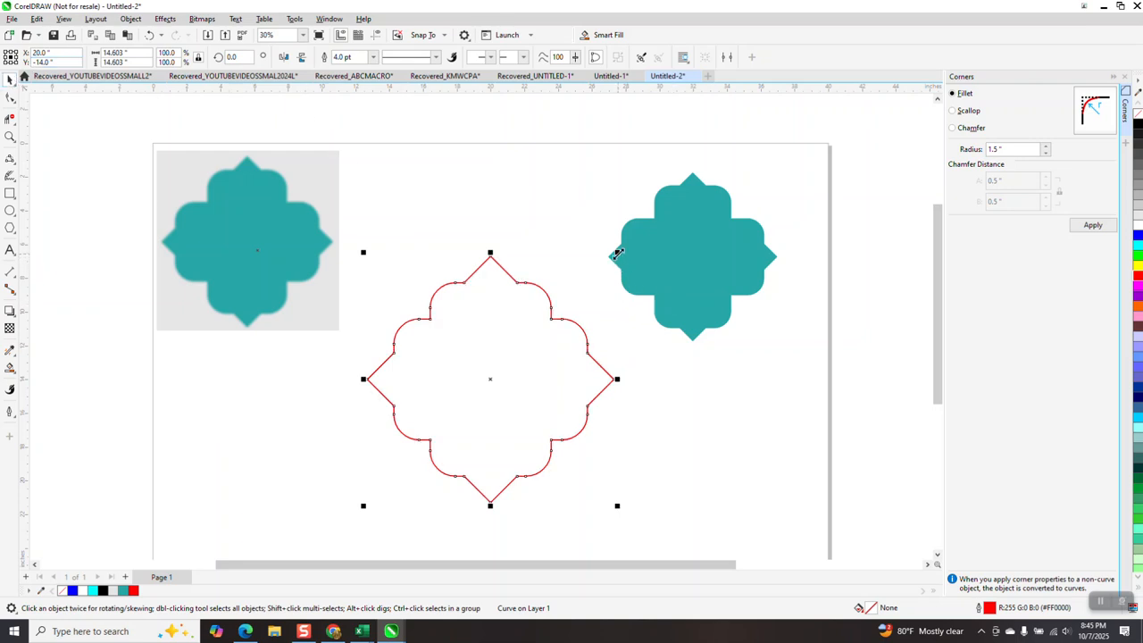
pyautogui.moveTo(617, 255); pyautogui.dragTo(527, 350)
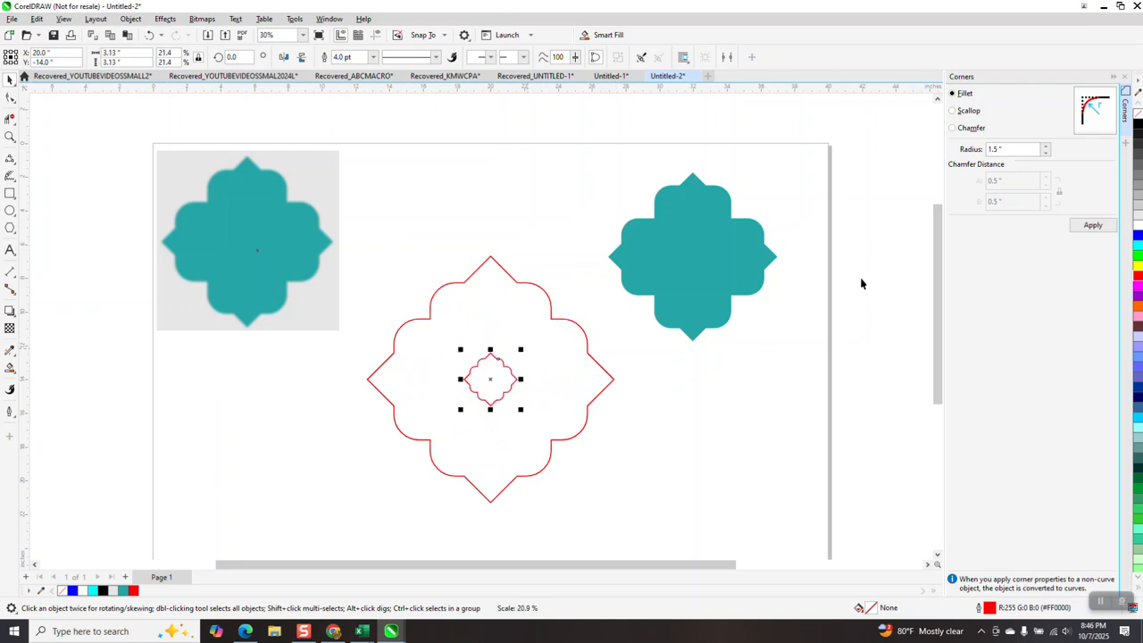
pyautogui.rightClick(1139, 266)
# Blend the large red outline and the small yellow outline with 55 steps.
pyautogui.moveTo(348, 212); pyautogui.dragTo(660, 536)
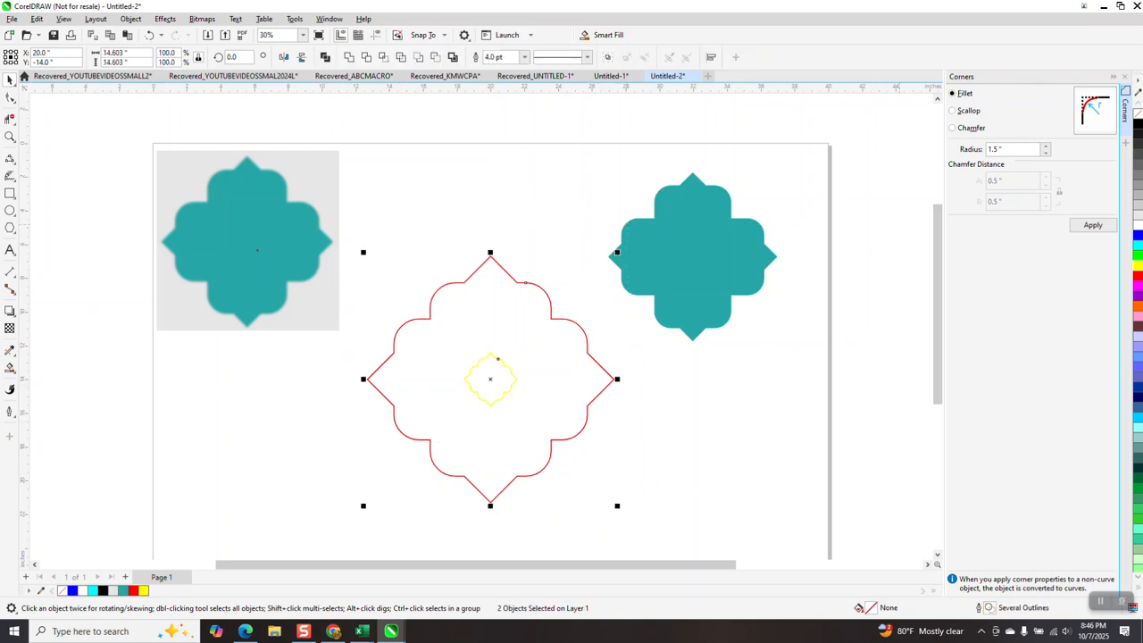
pyautogui.click(1125, 77)
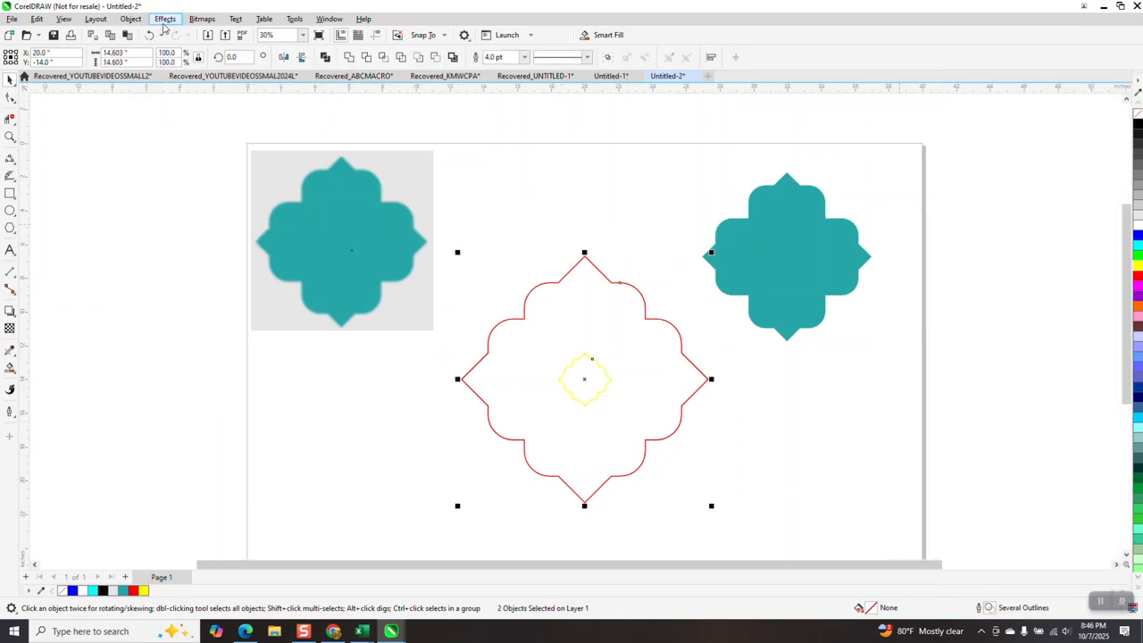
pyautogui.click(165, 19)
pyautogui.click(184, 279)
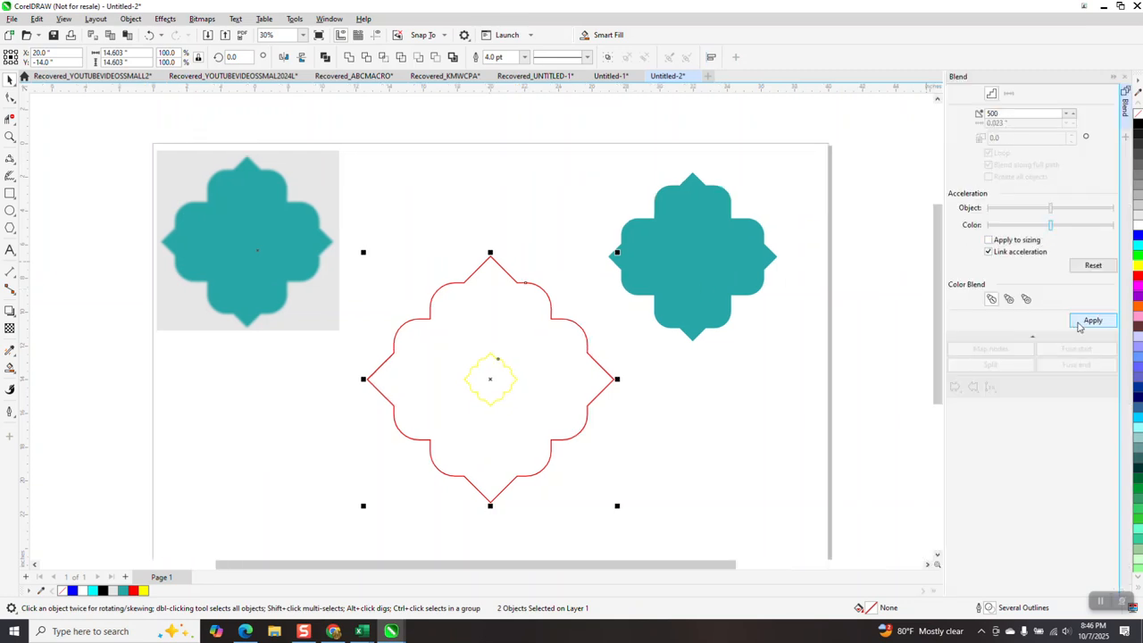
pyautogui.click(1014, 114)
pyautogui.click(1093, 321)
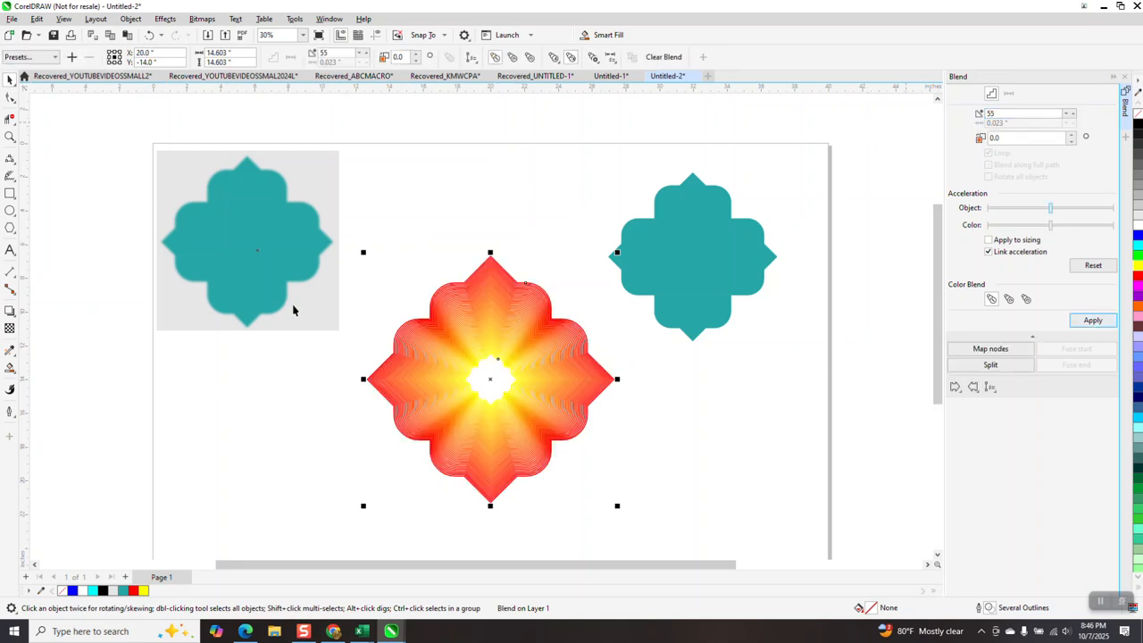
# Draw a rectangle of about 16.77 by 16.74 inches around the blend and fill it with black.
pyautogui.click(8, 160)
pyautogui.press('z')
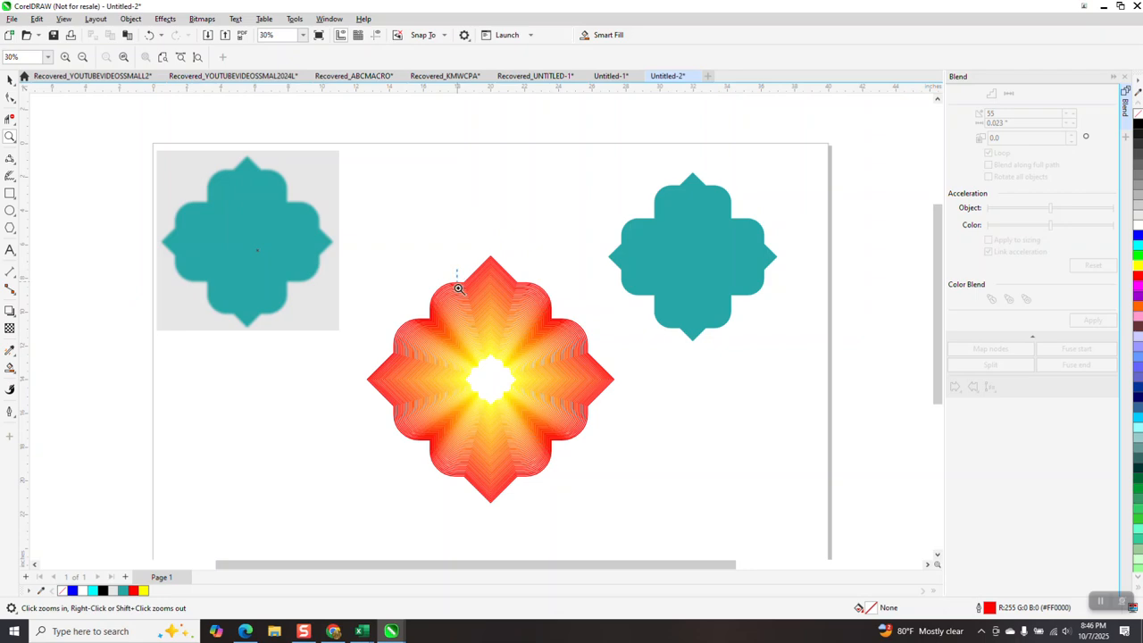
pyautogui.moveTo(458, 272); pyautogui.dragTo(585, 384)
pyautogui.scroll(-1, 497, 252)
pyautogui.scroll(-2, 484, 221)
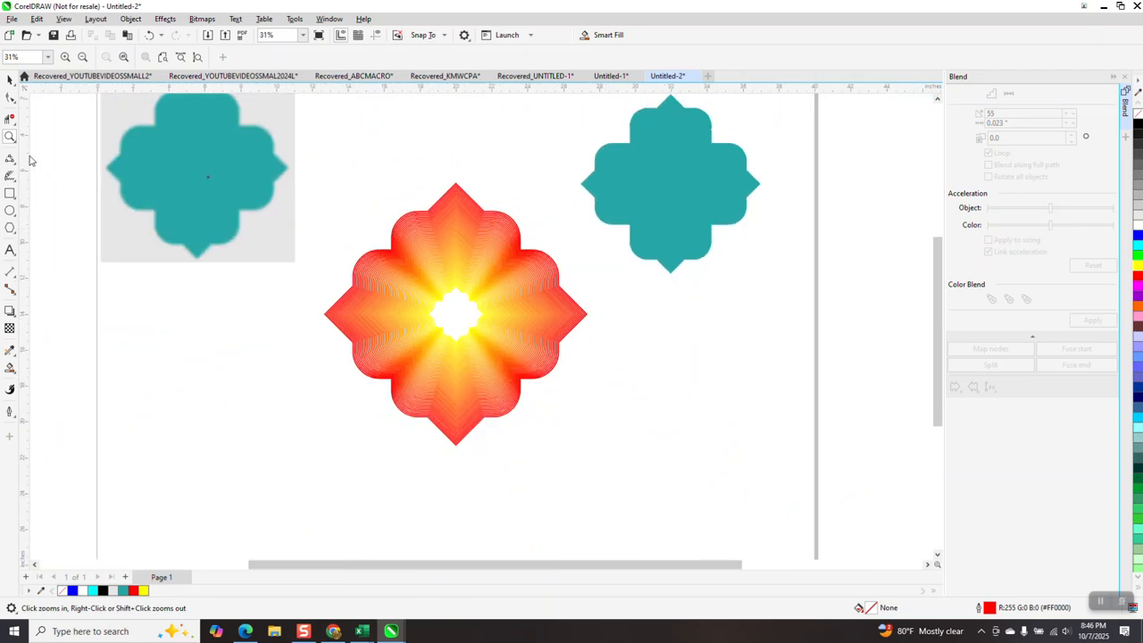
pyautogui.click(10, 194)
pyautogui.moveTo(313, 165); pyautogui.dragTo(617, 465)
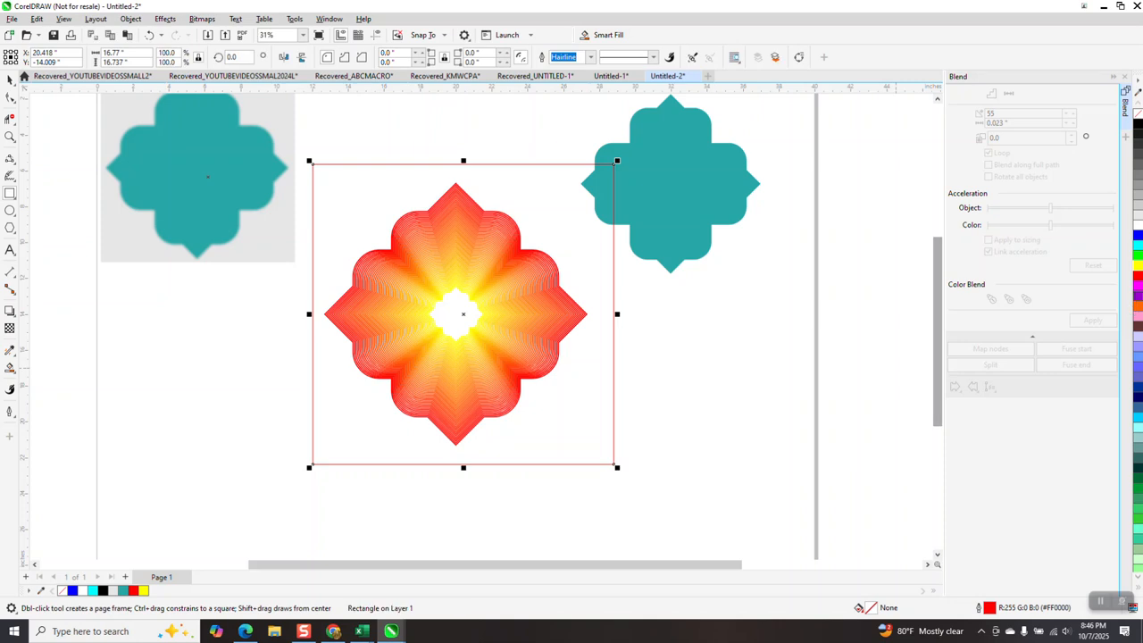
pyautogui.click(1138, 130)
# Send the black rectangle to the back so it sits behind the blend.
pyautogui.click(165, 19)
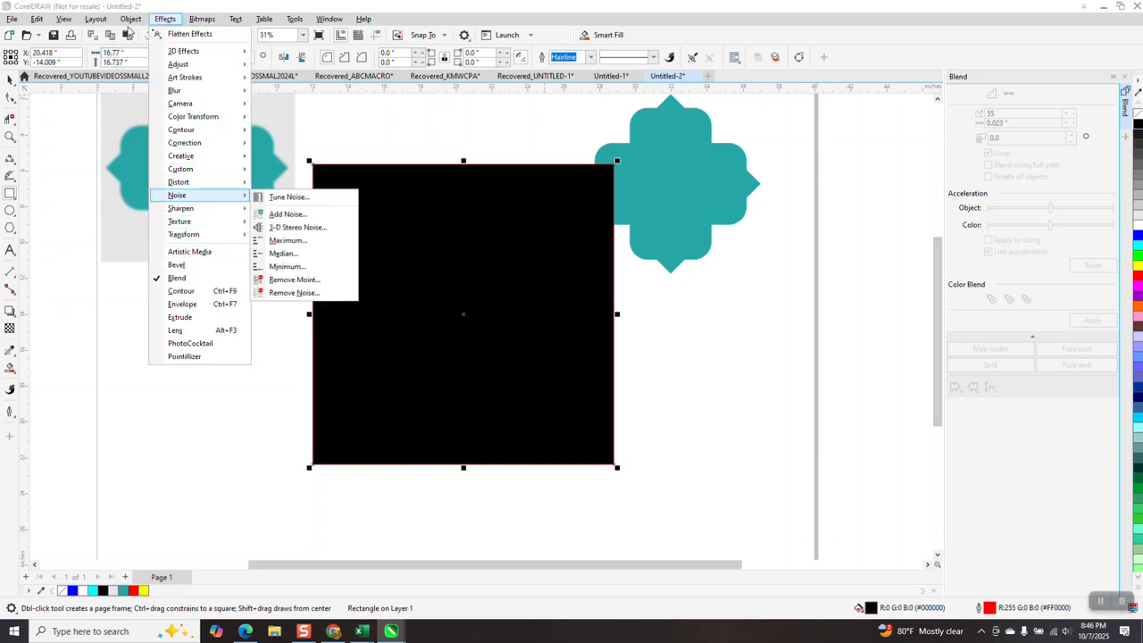
pyautogui.click(131, 22)
pyautogui.click(131, 22)
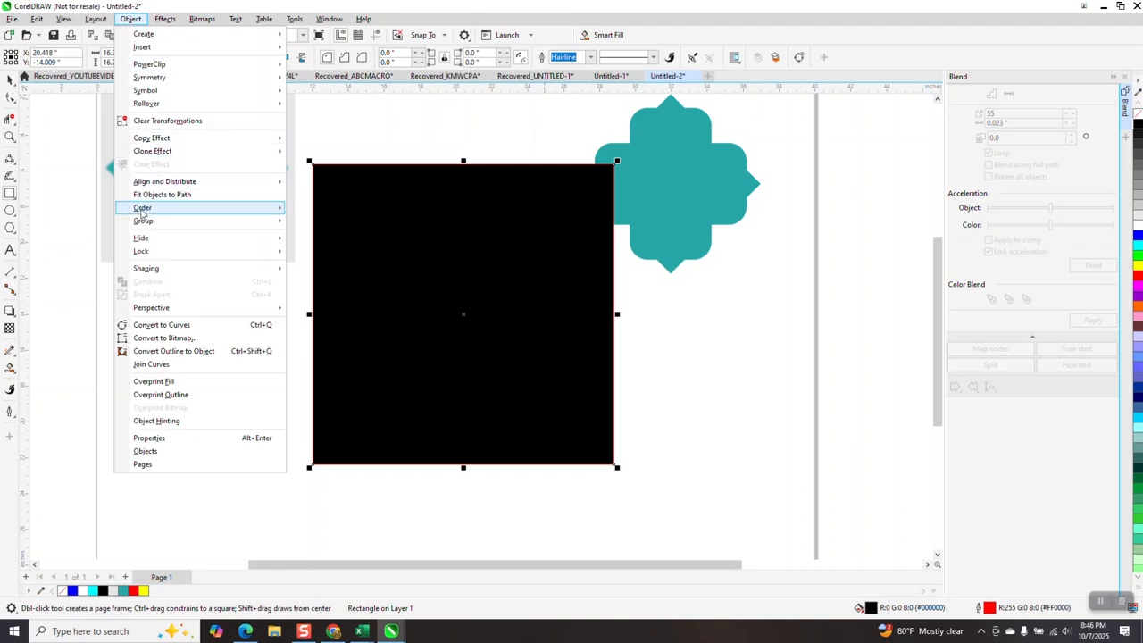
pyautogui.moveTo(203, 211)
pyautogui.click(304, 225)
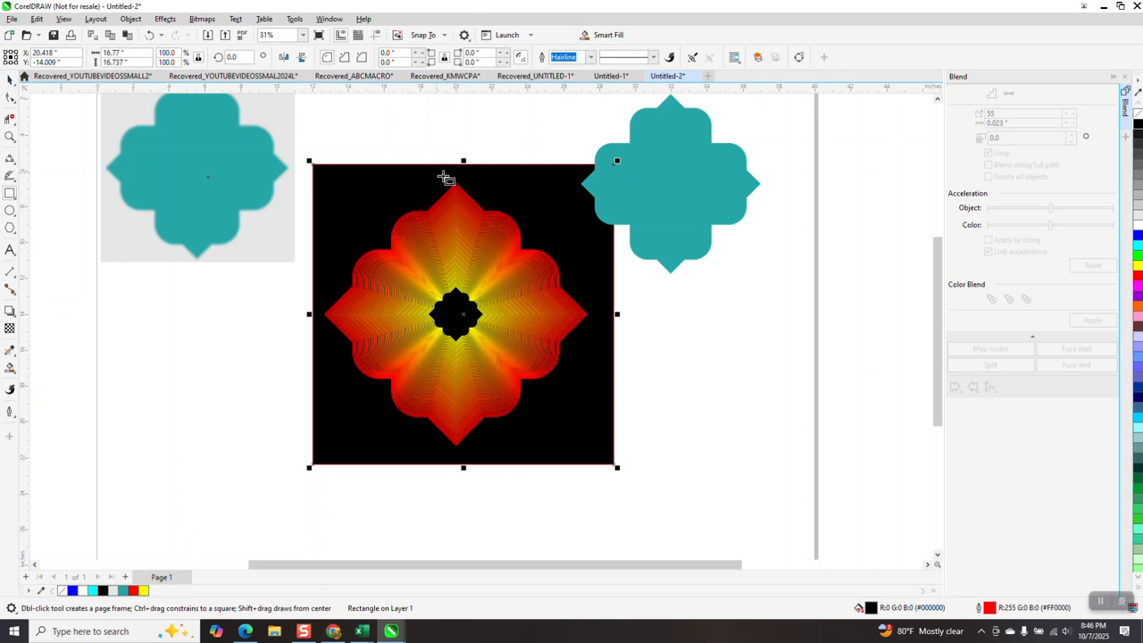
# Move the blend off the black rectangle to a spot overlapping the page's lower edge.
pyautogui.scroll(-2, 445, 186)
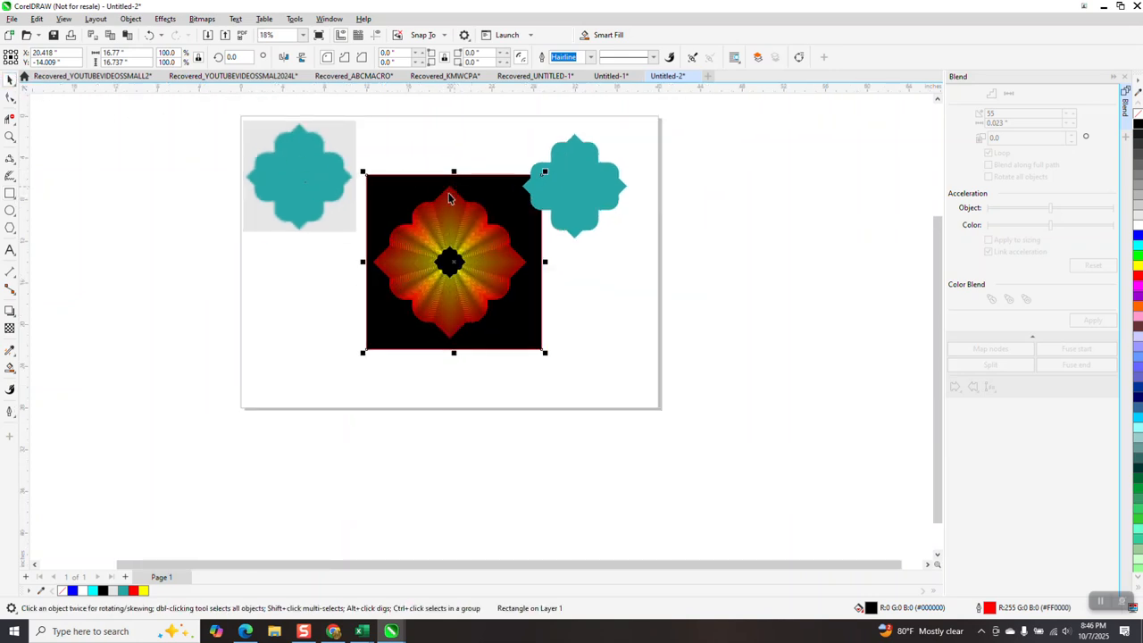
pyautogui.moveTo(453, 221); pyautogui.dragTo(706, 297)
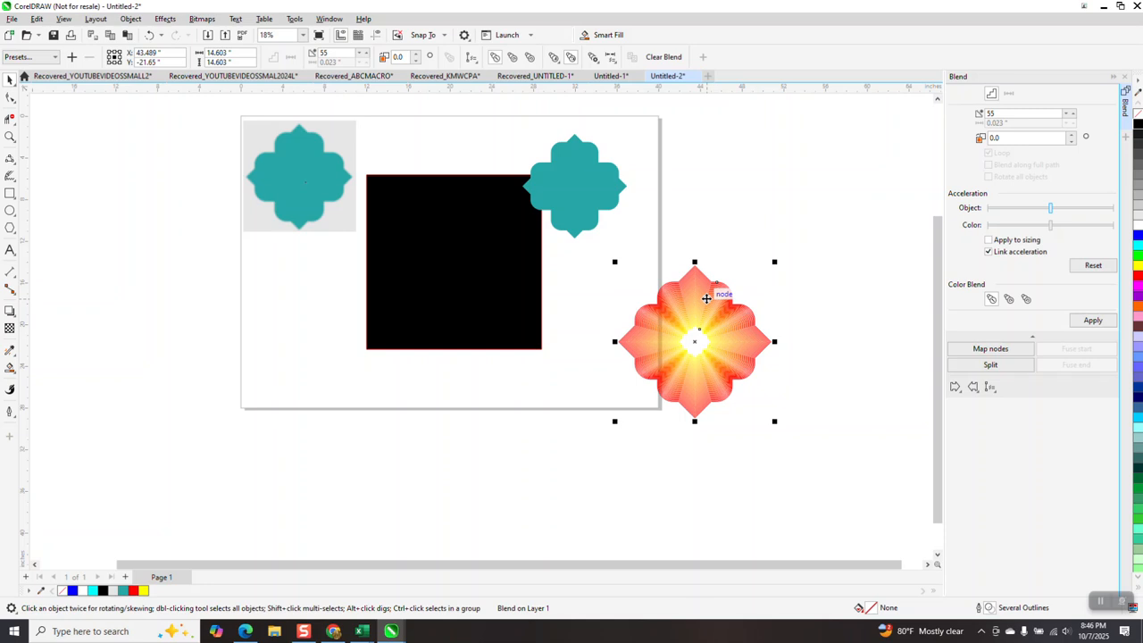
pyautogui.moveTo(706, 297); pyautogui.dragTo(444, 390)
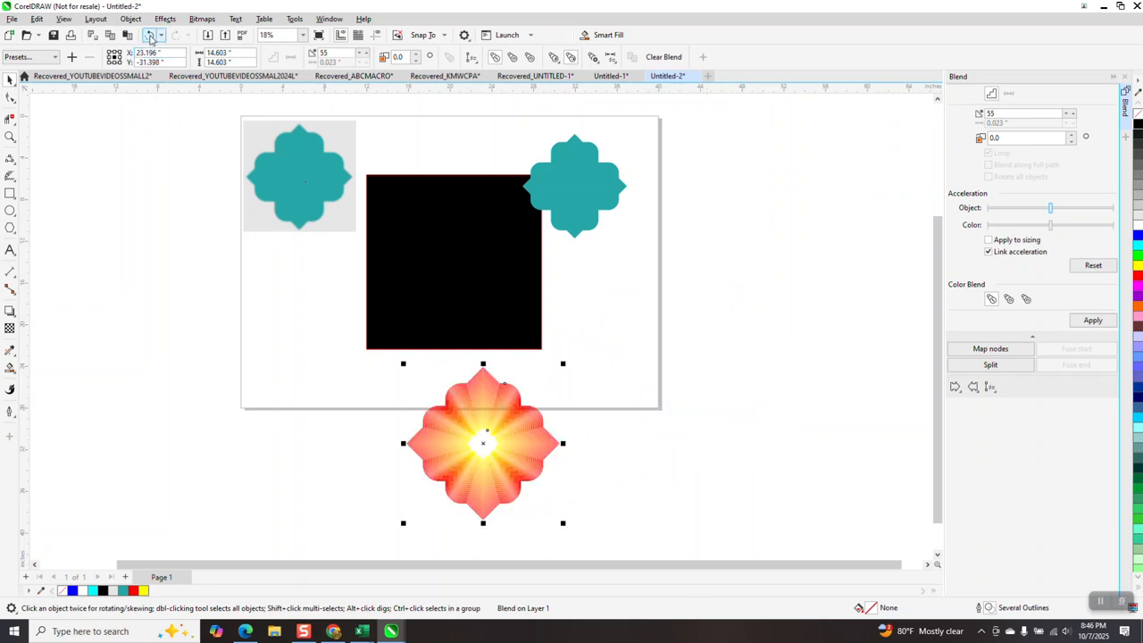
# Undo the blend's moves, the black rectangle and the blend itself, back to the separate red and yellow outlines.
pyautogui.click(152, 35)
pyautogui.click(153, 34)
pyautogui.click(152, 35)
pyautogui.click(153, 35)
pyautogui.click(153, 35)
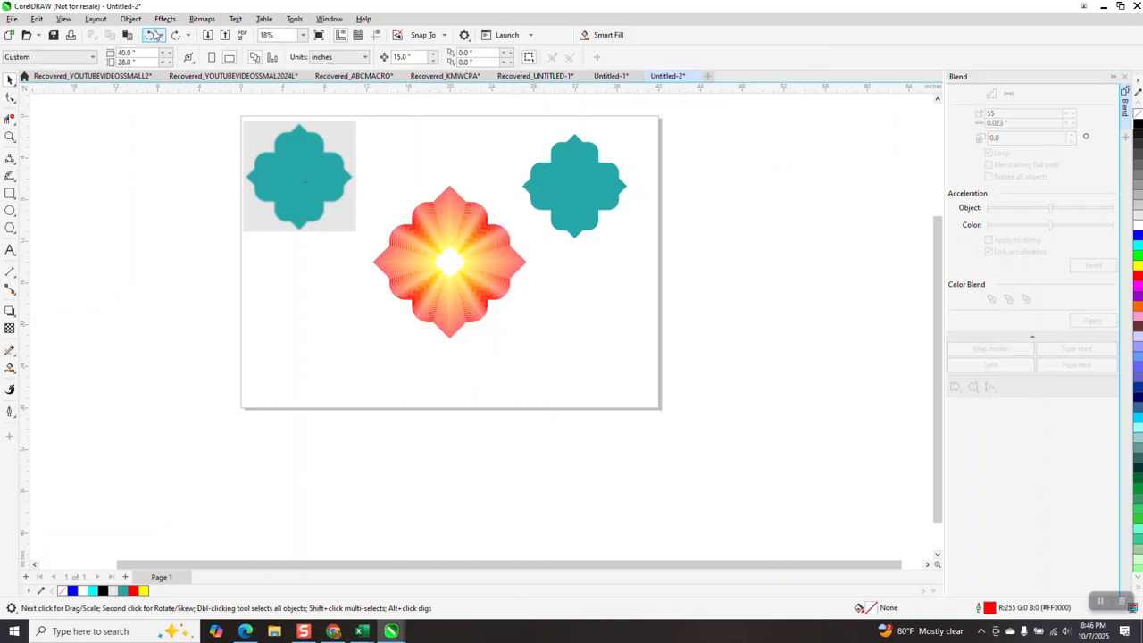
pyautogui.click(153, 35)
pyautogui.rightClick(624, 273)
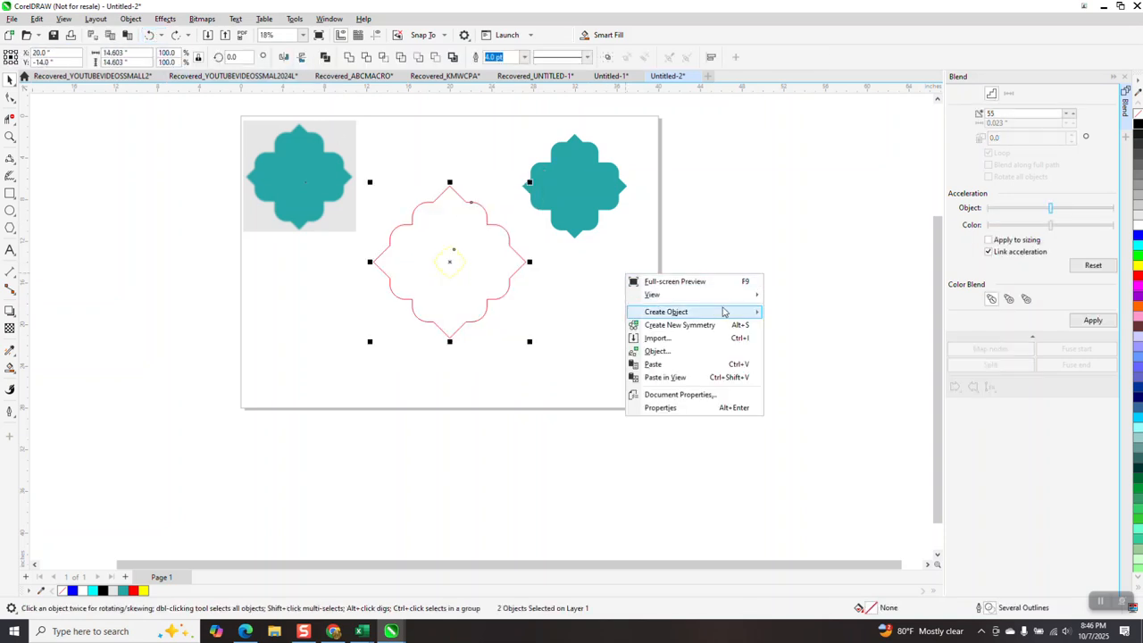
# Paste the copied red-to-yellow blend into the current view and place it across the page's right edge.
pyautogui.click(674, 378)
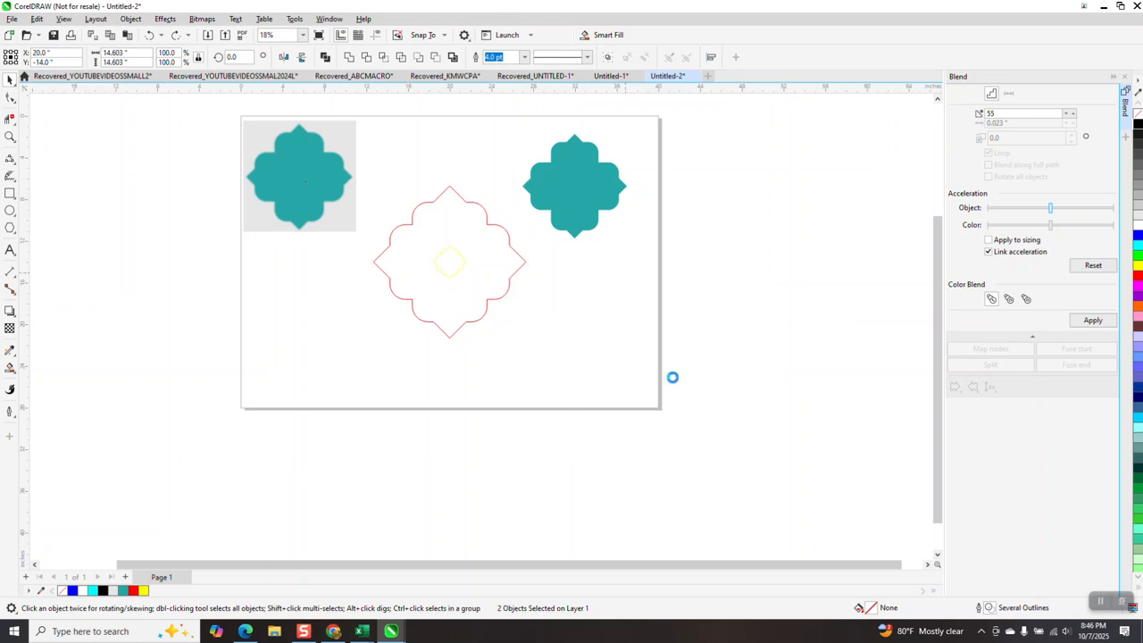
pyautogui.moveTo(620, 384); pyautogui.dragTo(730, 265)
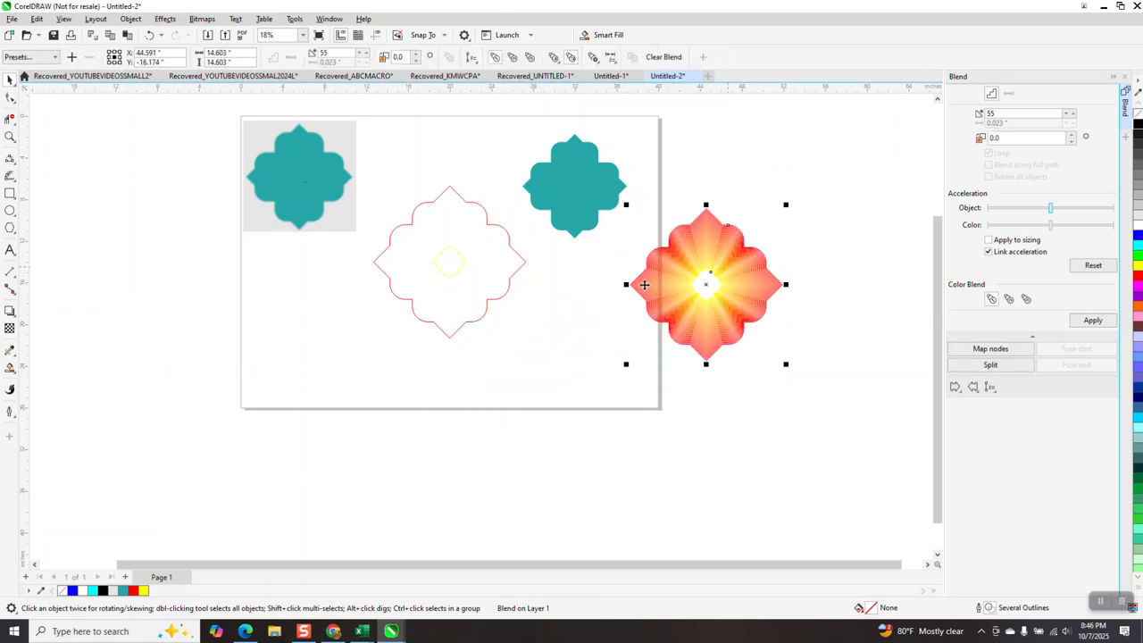
# Rotate the small yellow outline inside the large red outline by 22.5 degrees.
pyautogui.click(10, 135)
pyautogui.moveTo(420, 230); pyautogui.dragTo(510, 306)
pyautogui.click(8, 83)
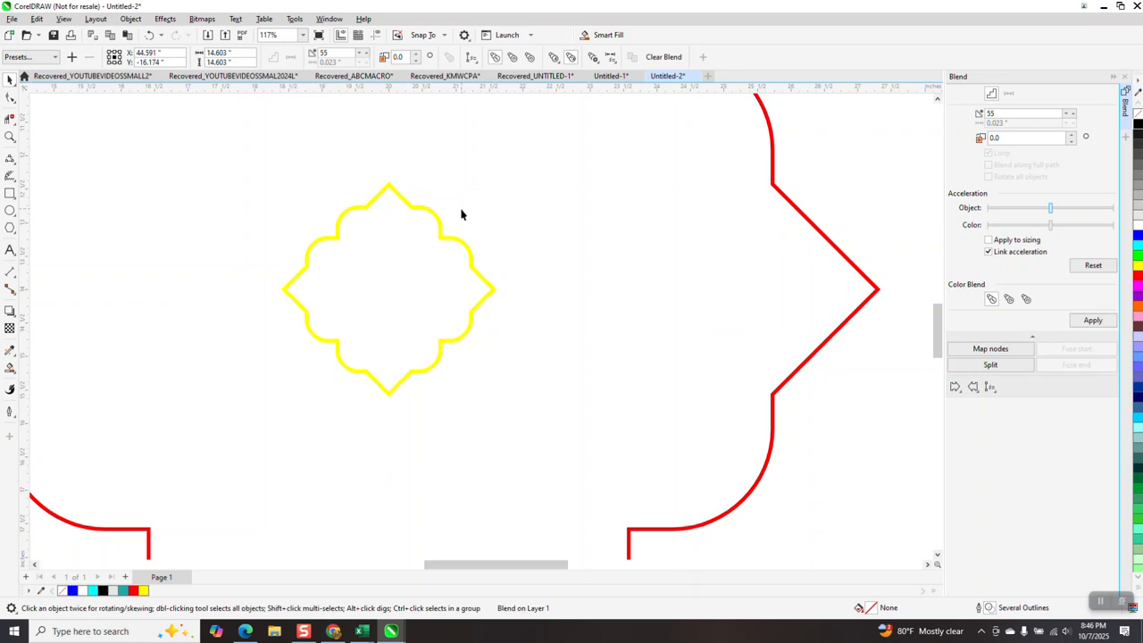
pyautogui.click(440, 221)
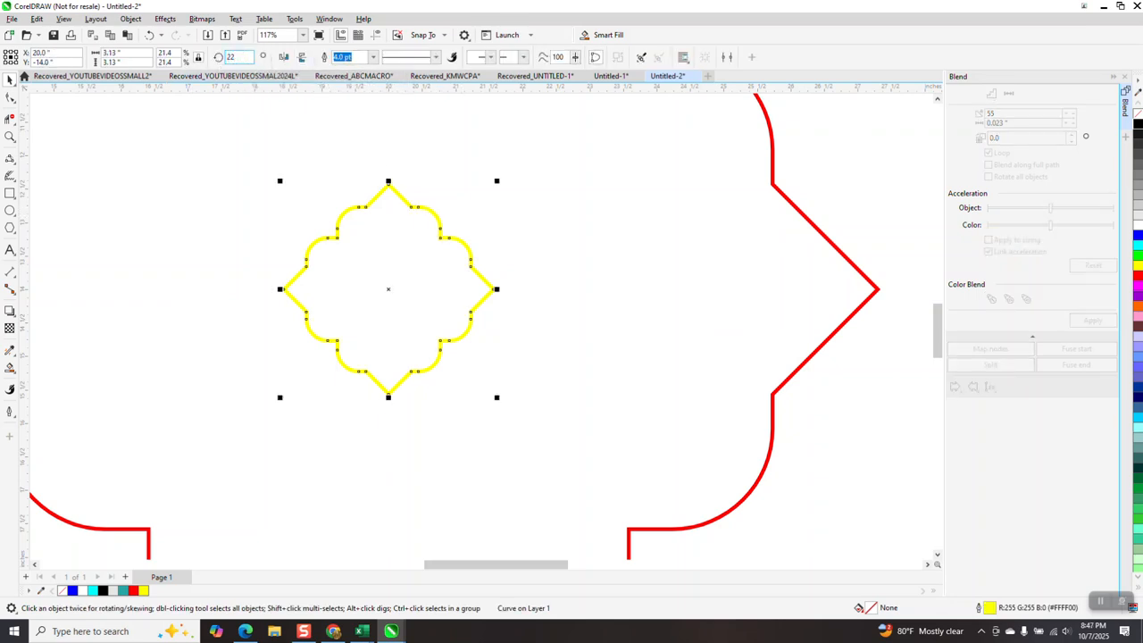
pyautogui.press('Return')
pyautogui.scroll(-5, 510, 334)
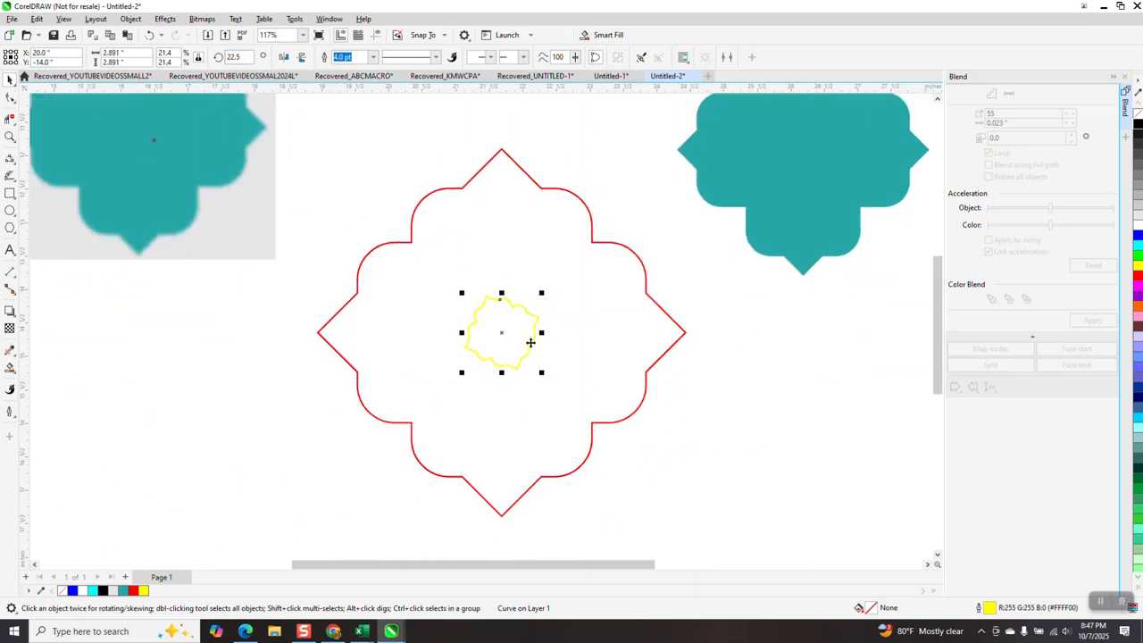
# Blend the large red outline with the small yellow one in 55 steps and rotate the blend's inner outline to about 45 degrees.
pyautogui.moveTo(328, 165); pyautogui.dragTo(647, 471)
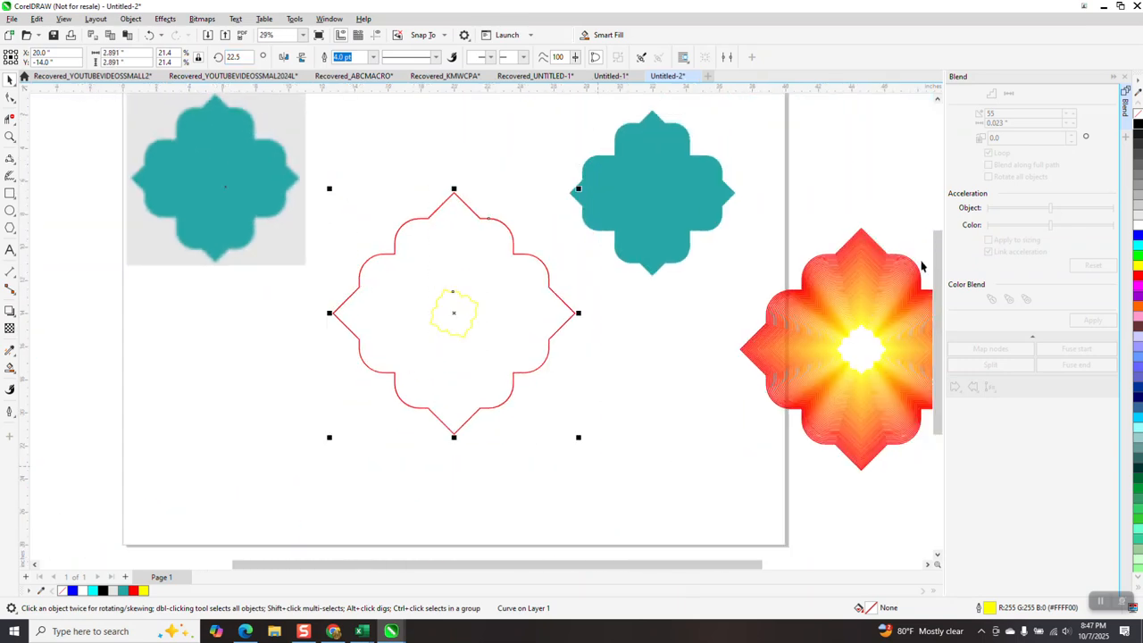
pyautogui.click(1092, 320)
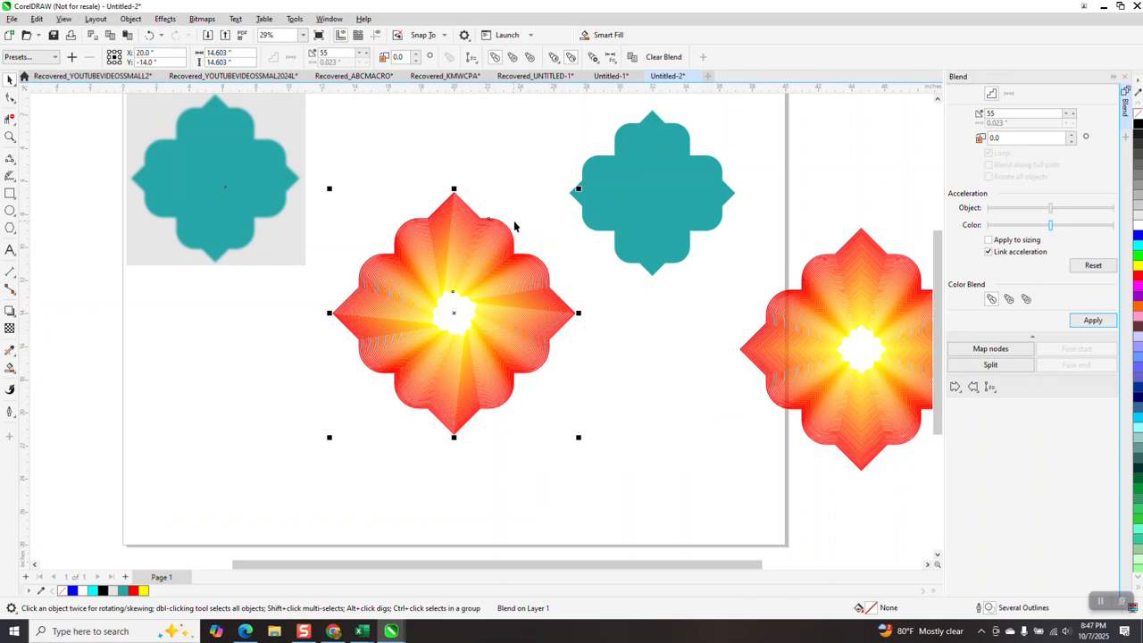
pyautogui.click(456, 316)
pyautogui.click(456, 316)
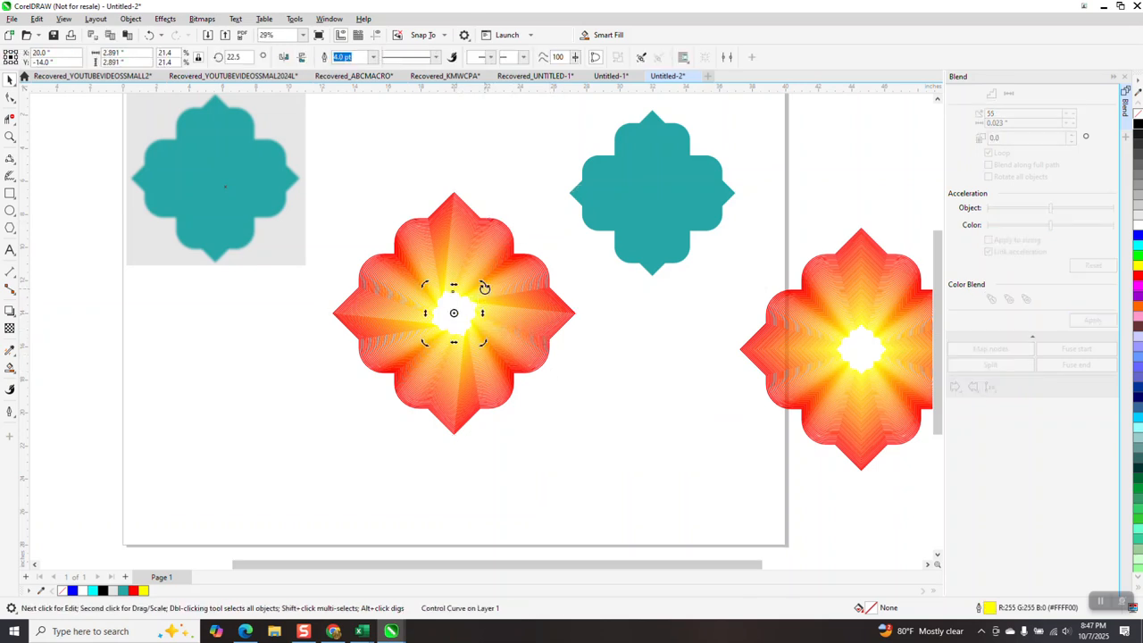
pyautogui.moveTo(484, 288); pyautogui.dragTo(472, 275)
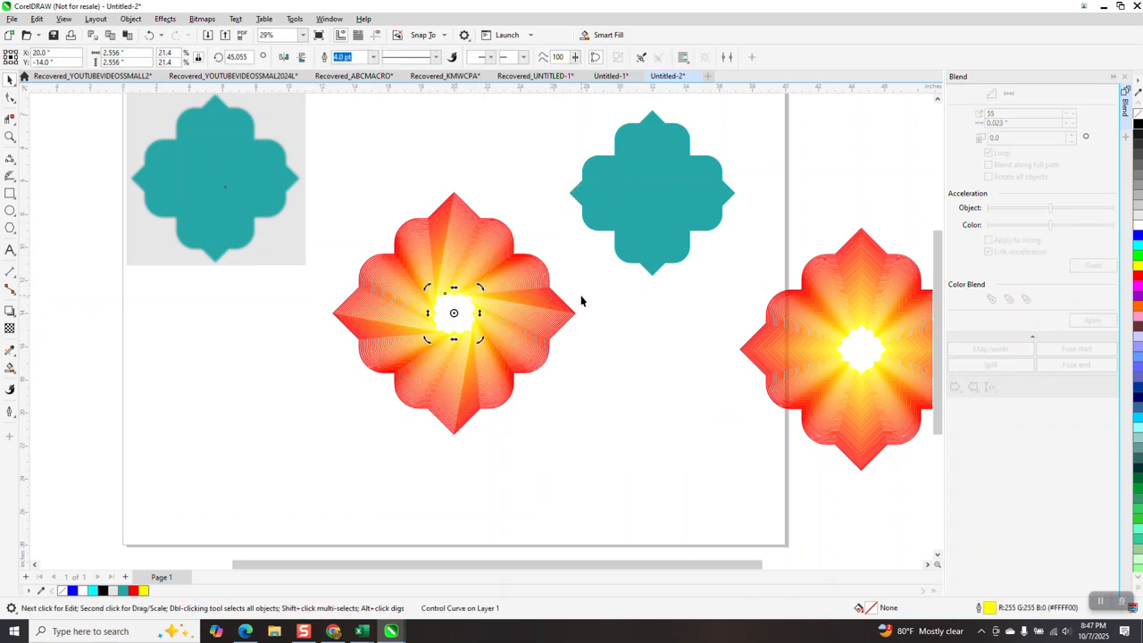
pyautogui.moveTo(482, 288)
pyautogui.mouseDown()
pyautogui.moveTo(485, 276)
pyautogui.moveTo(526, 289)
pyautogui.moveTo(479, 274)
pyautogui.moveTo(511, 281)
pyautogui.moveTo(510, 319)
pyautogui.moveTo(482, 287)
pyautogui.mouseUp()
# Draw a black-filled rectangle of about 16.2 by 15.9 inches around the twisted blend and send it to the back.
pyautogui.click(10, 194)
pyautogui.moveTo(321, 182); pyautogui.dragTo(593, 448)
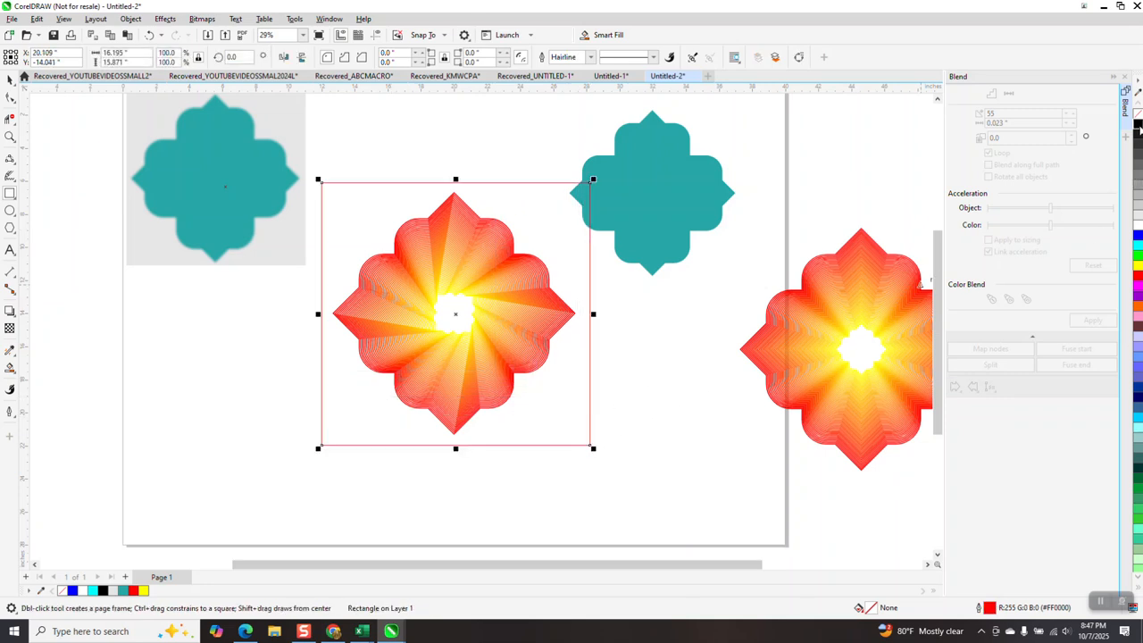
pyautogui.click(1139, 131)
pyautogui.click(131, 19)
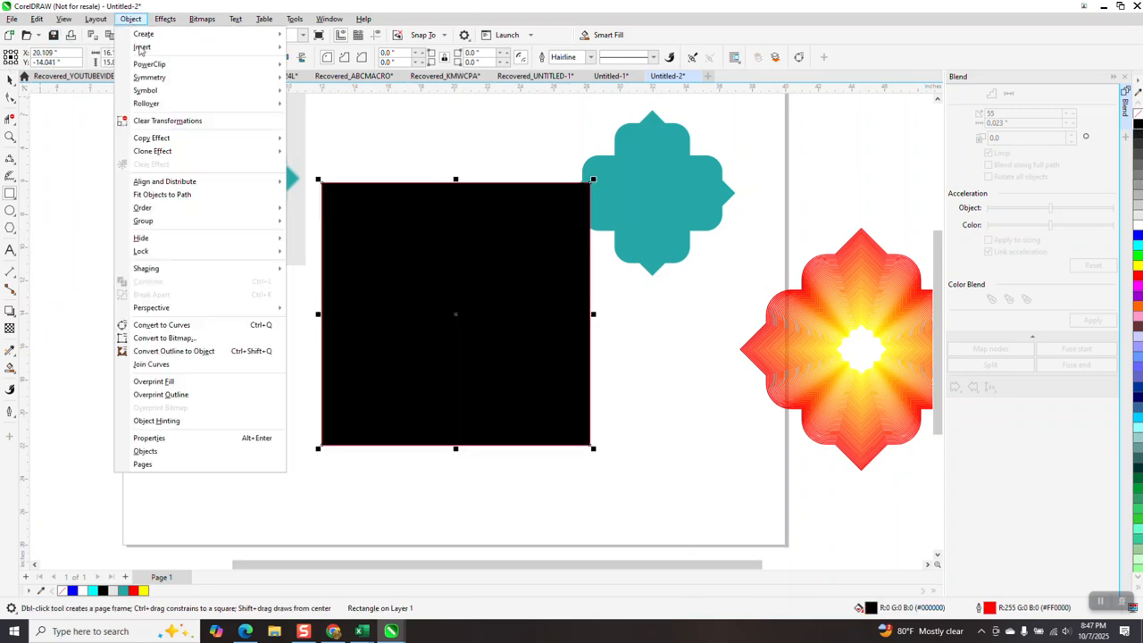
pyautogui.click(308, 224)
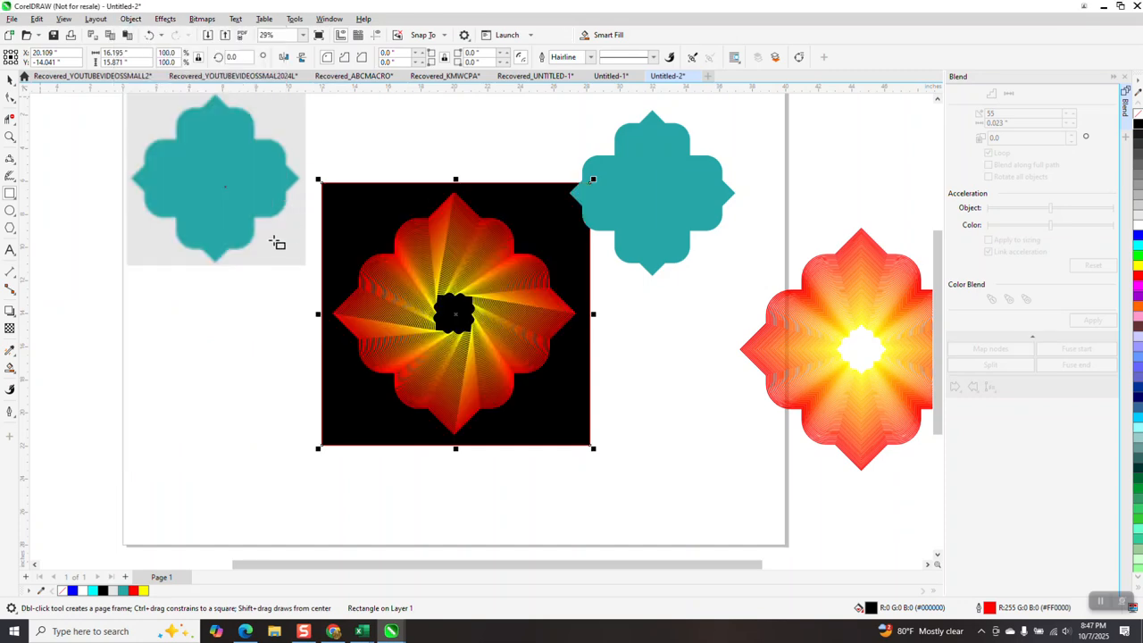
# Move the teal vector ornament beside the source bitmap and the untwisted blend into the page's upper-right area.
pyautogui.click(10, 137)
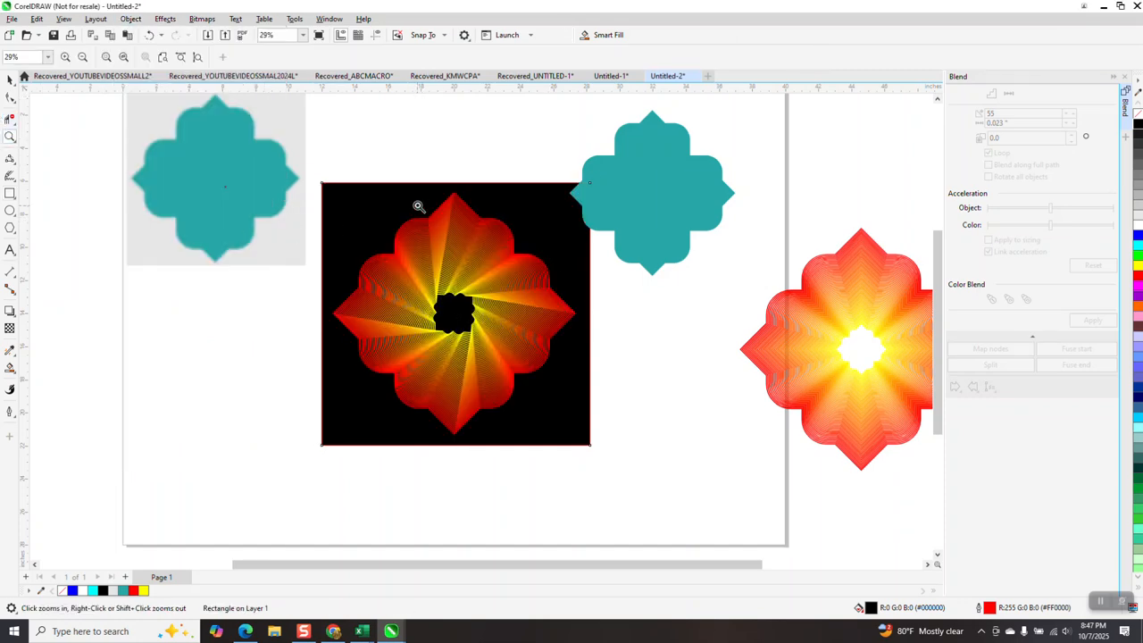
pyautogui.click(418, 206)
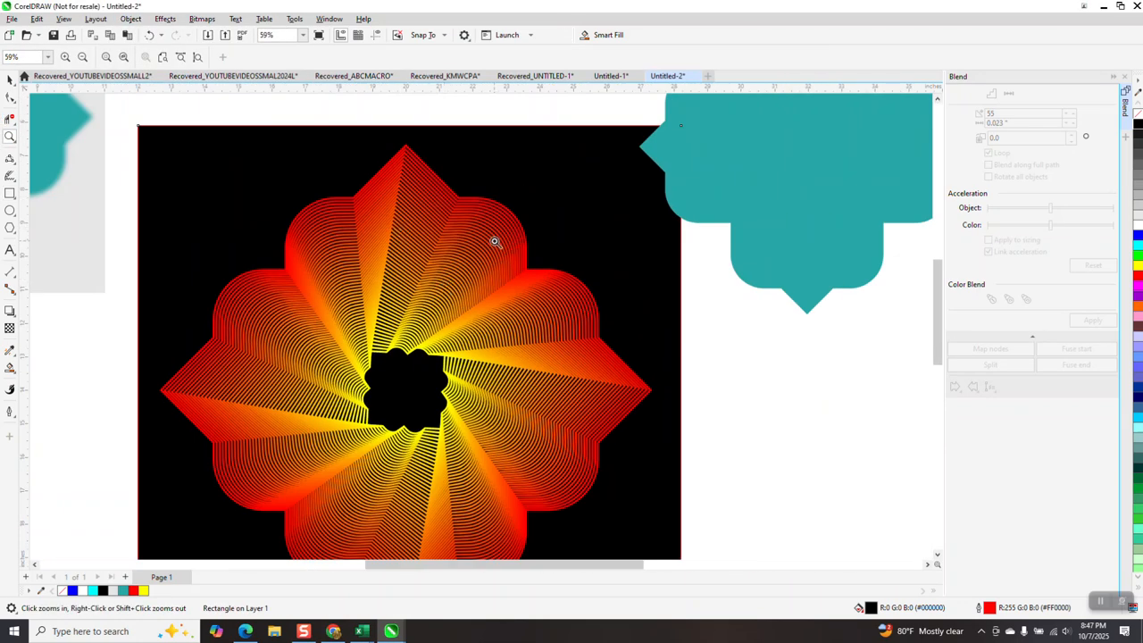
pyautogui.scroll(-3, 494, 241)
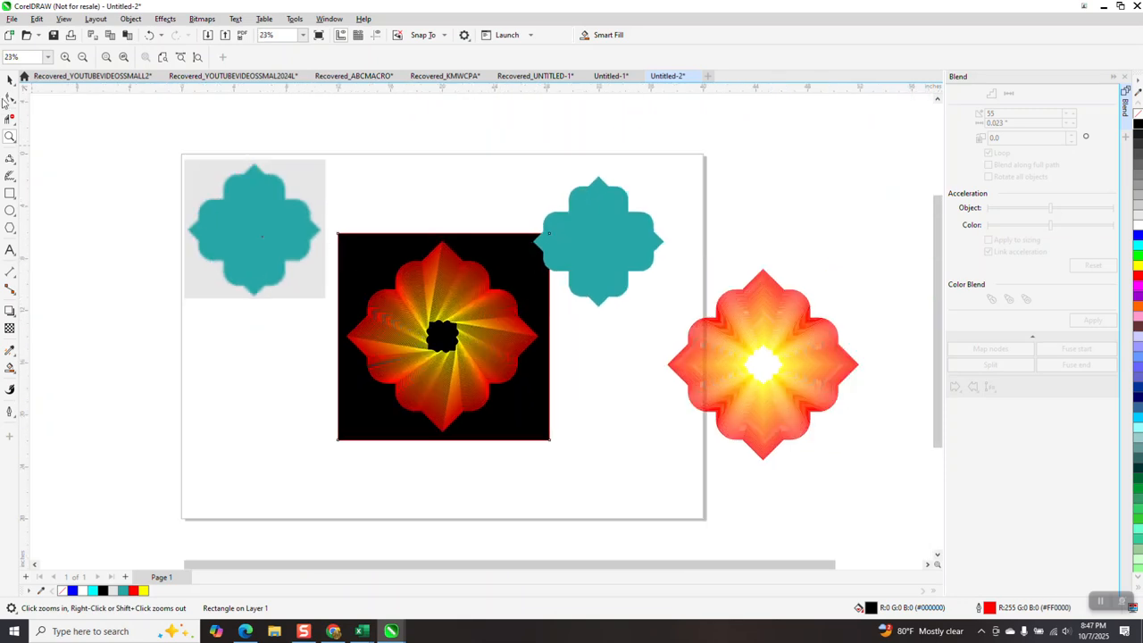
pyautogui.click(9, 79)
pyautogui.moveTo(548, 227); pyautogui.dragTo(362, 182)
pyautogui.moveTo(816, 384); pyautogui.dragTo(665, 262)
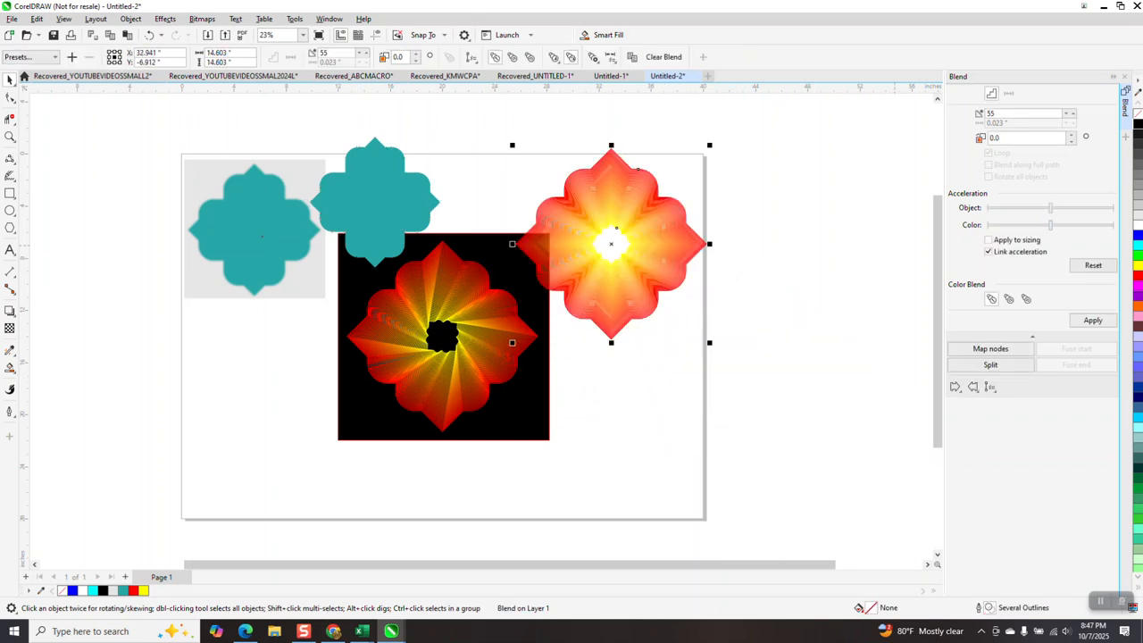
# Close the Blend settings and move the blurry source bitmap up over the page's upper-left corner, leaving nothing selected.
pyautogui.click(1126, 77)
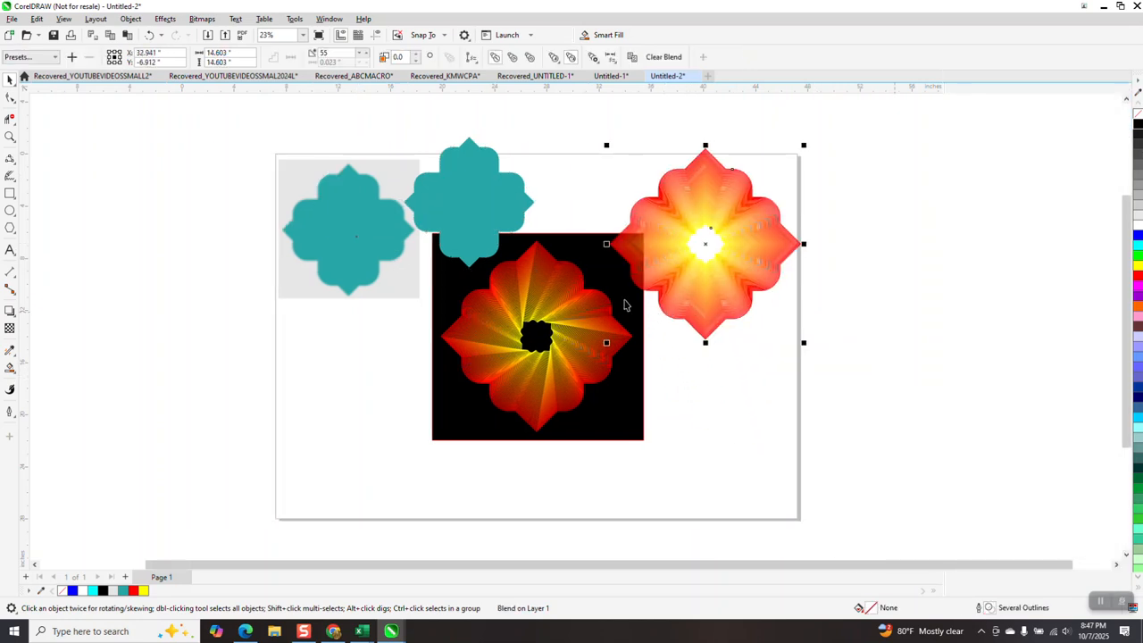
pyautogui.moveTo(330, 230); pyautogui.dragTo(309, 190)
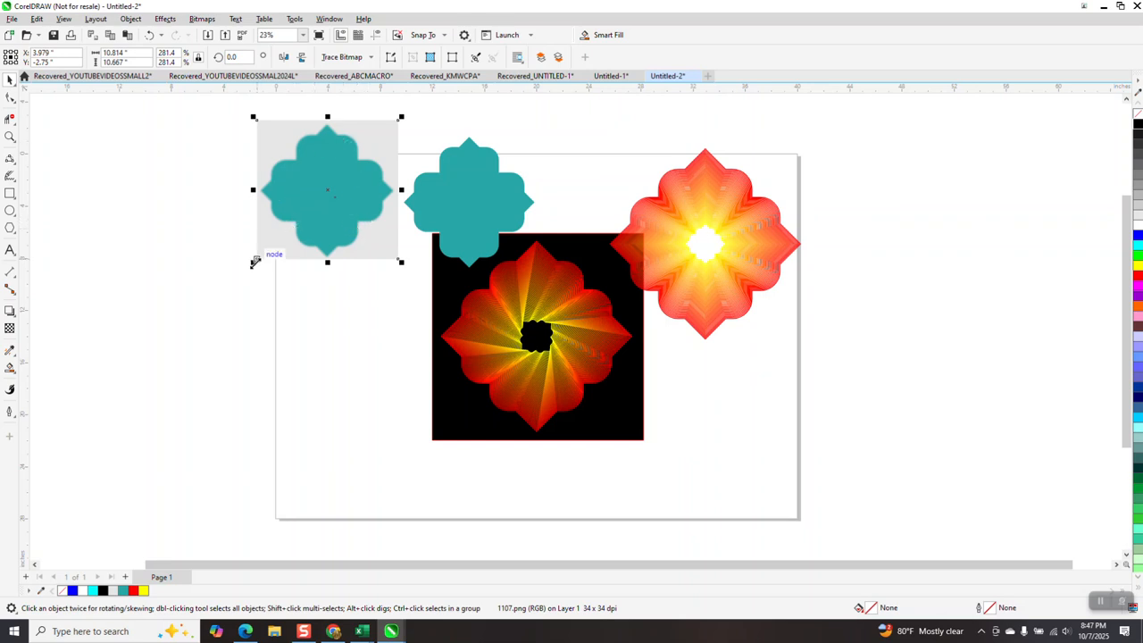
pyautogui.click(266, 297)
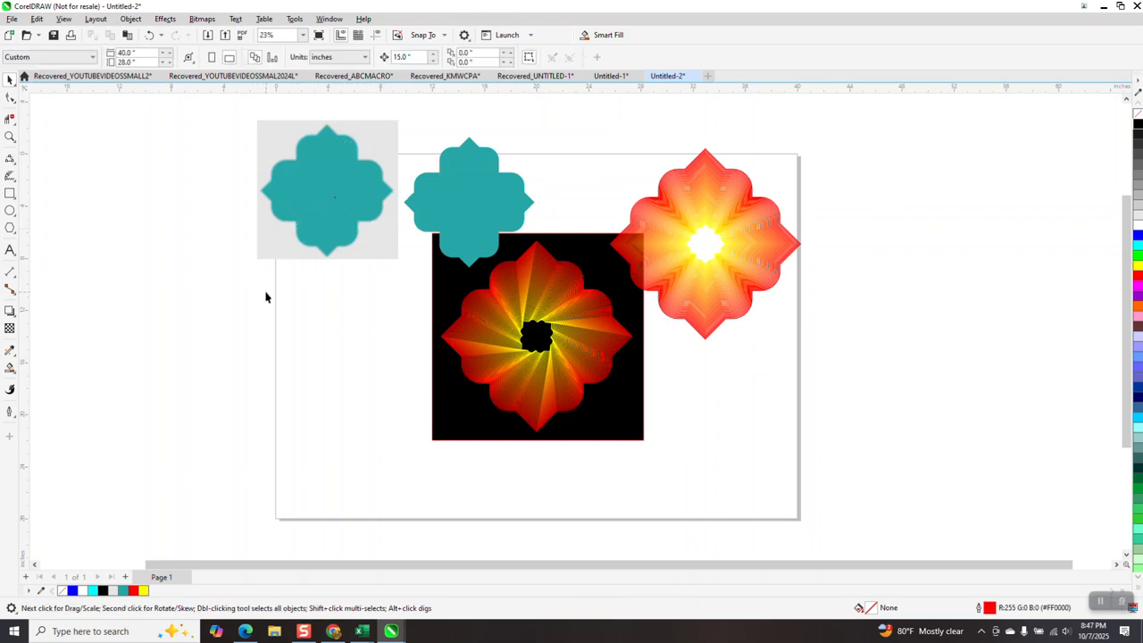